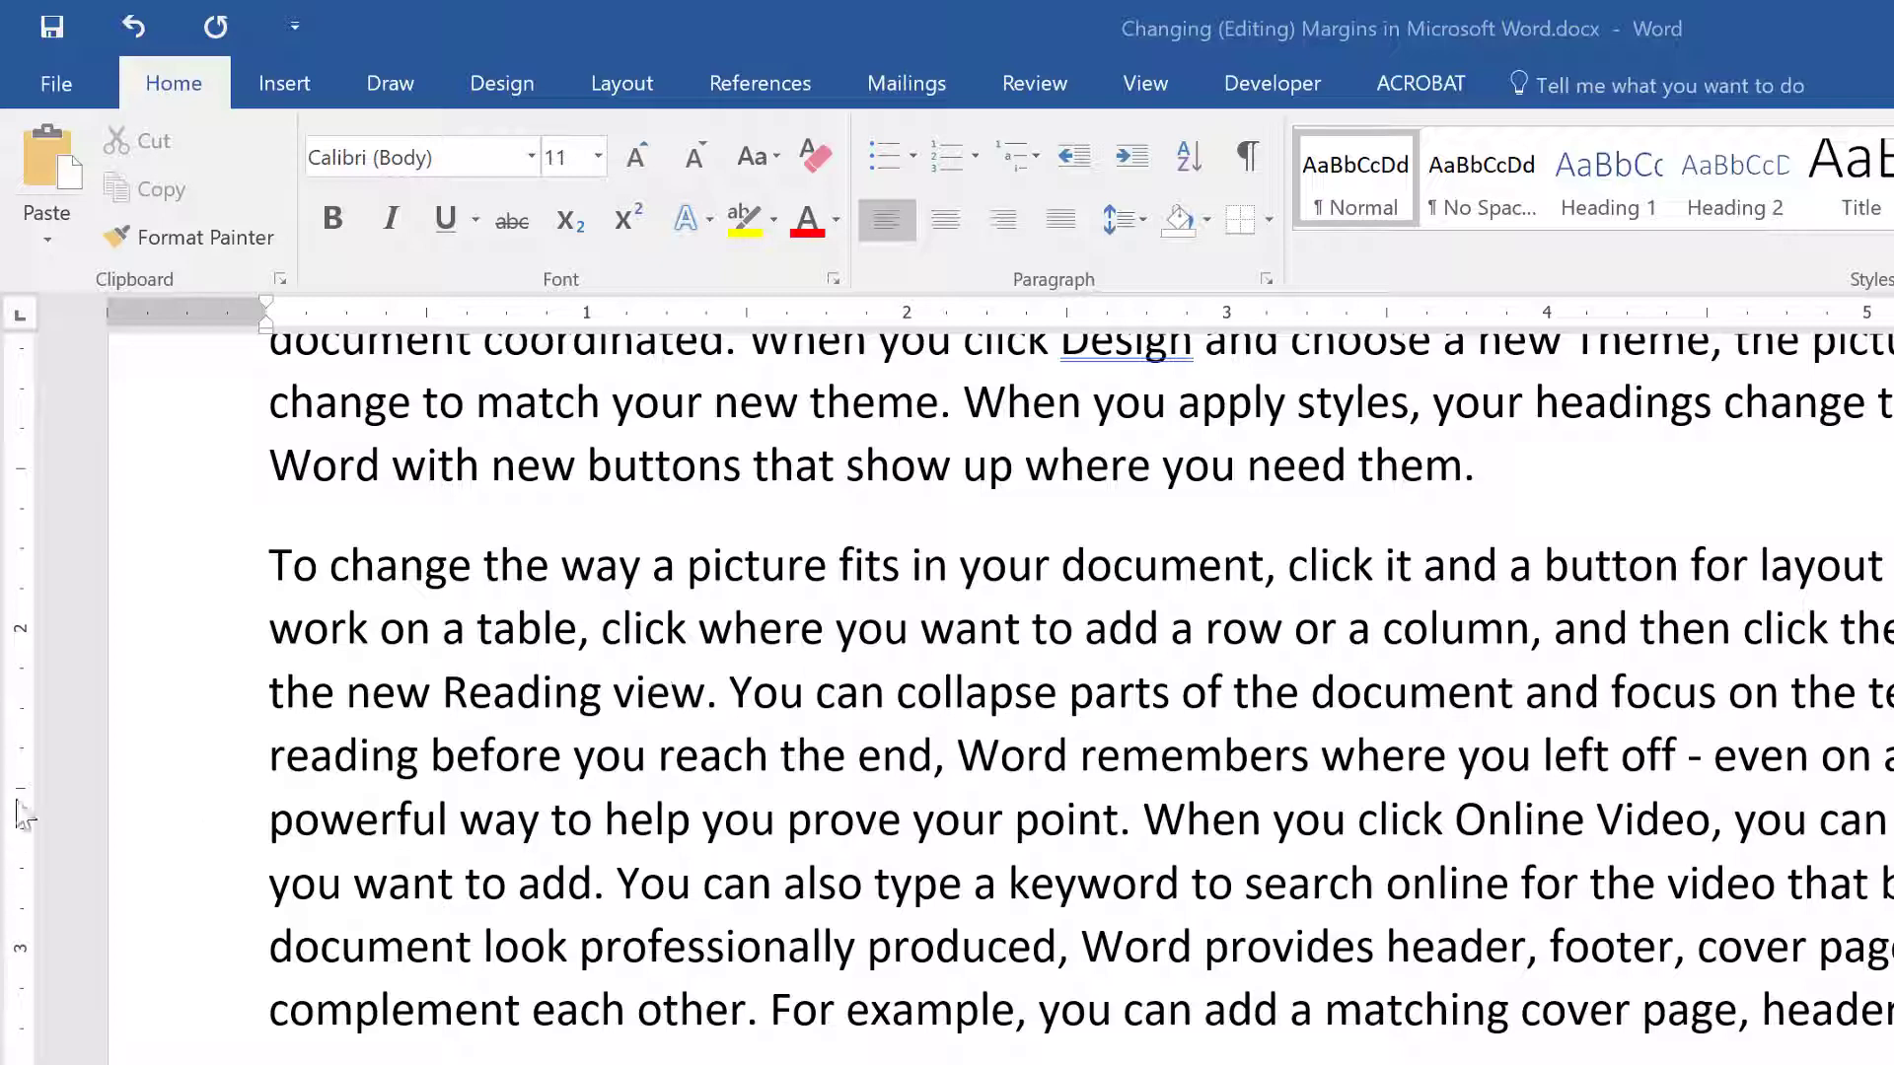
- At the start of the second paragraph, search Bing images for "clipart" and insert the red heart picture
left_click(270, 570)
scroll(833, 702, "up", 3)
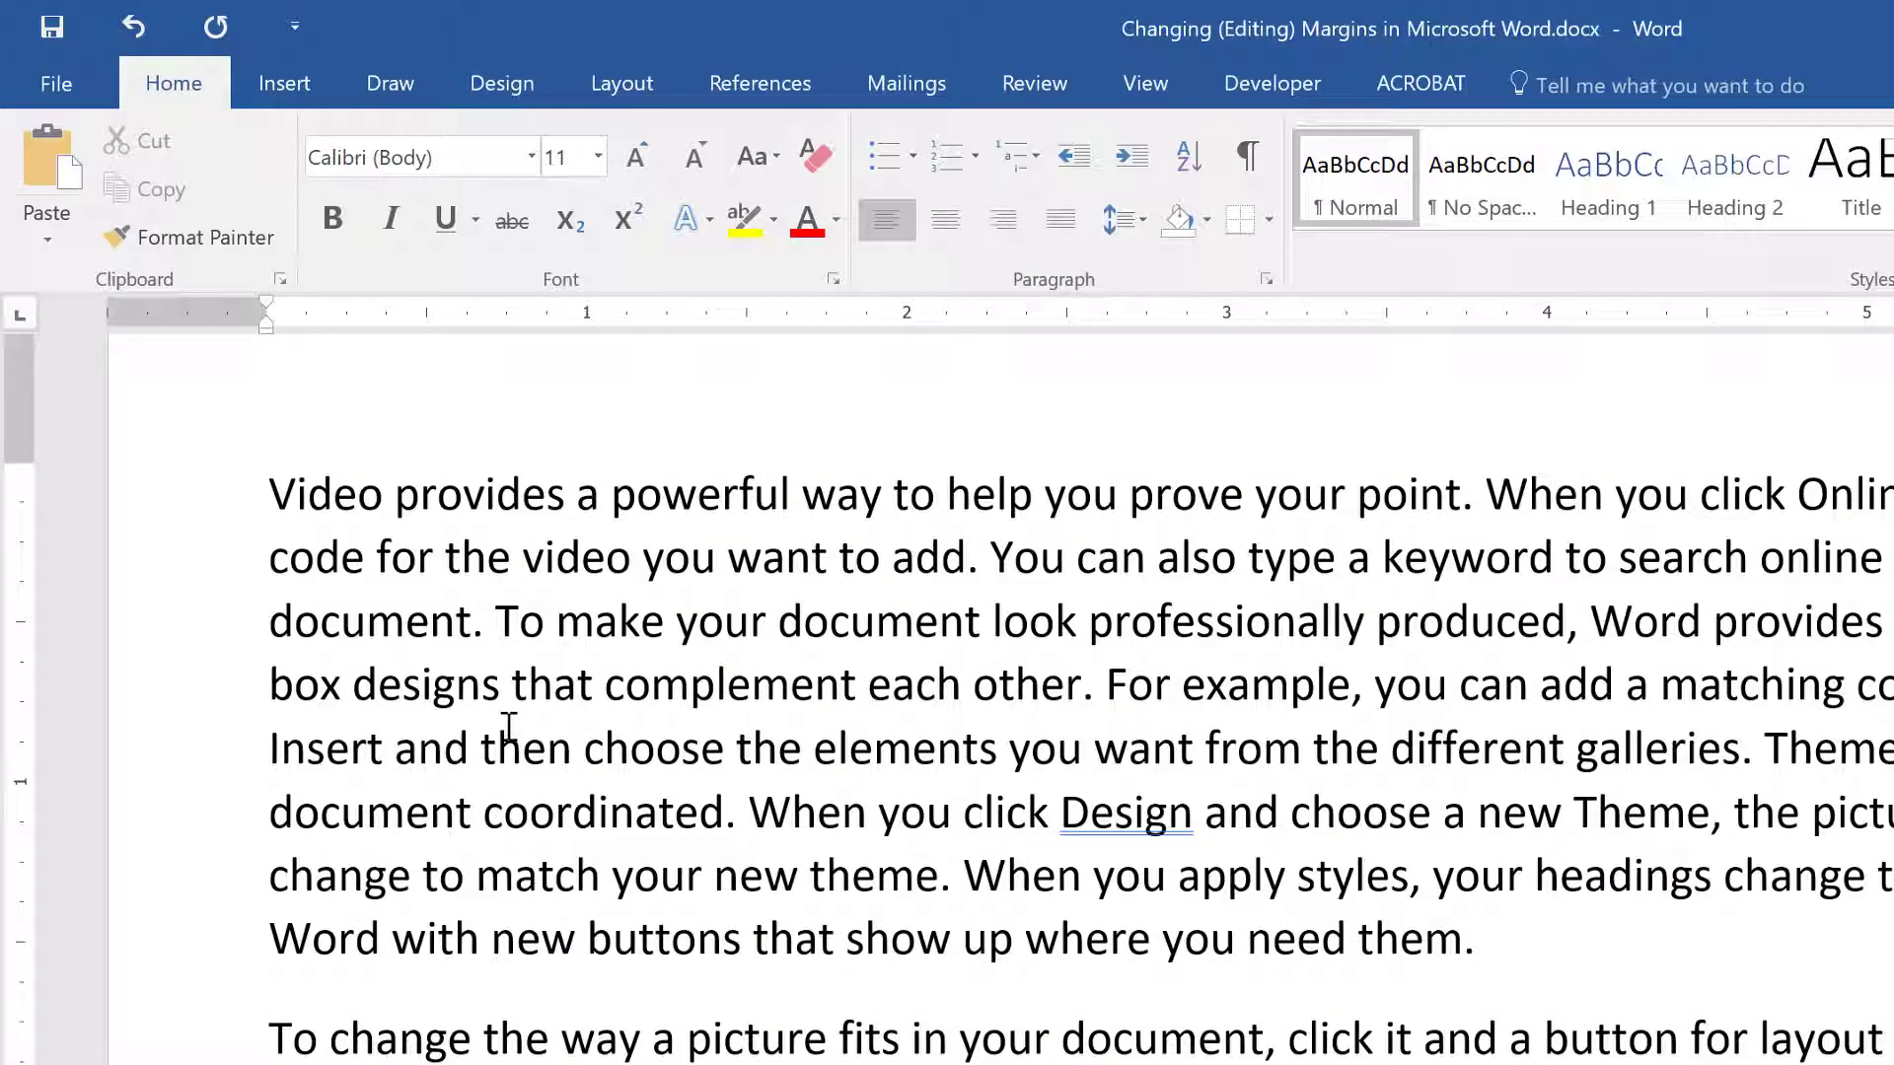
scroll(402, 663, "down", 3)
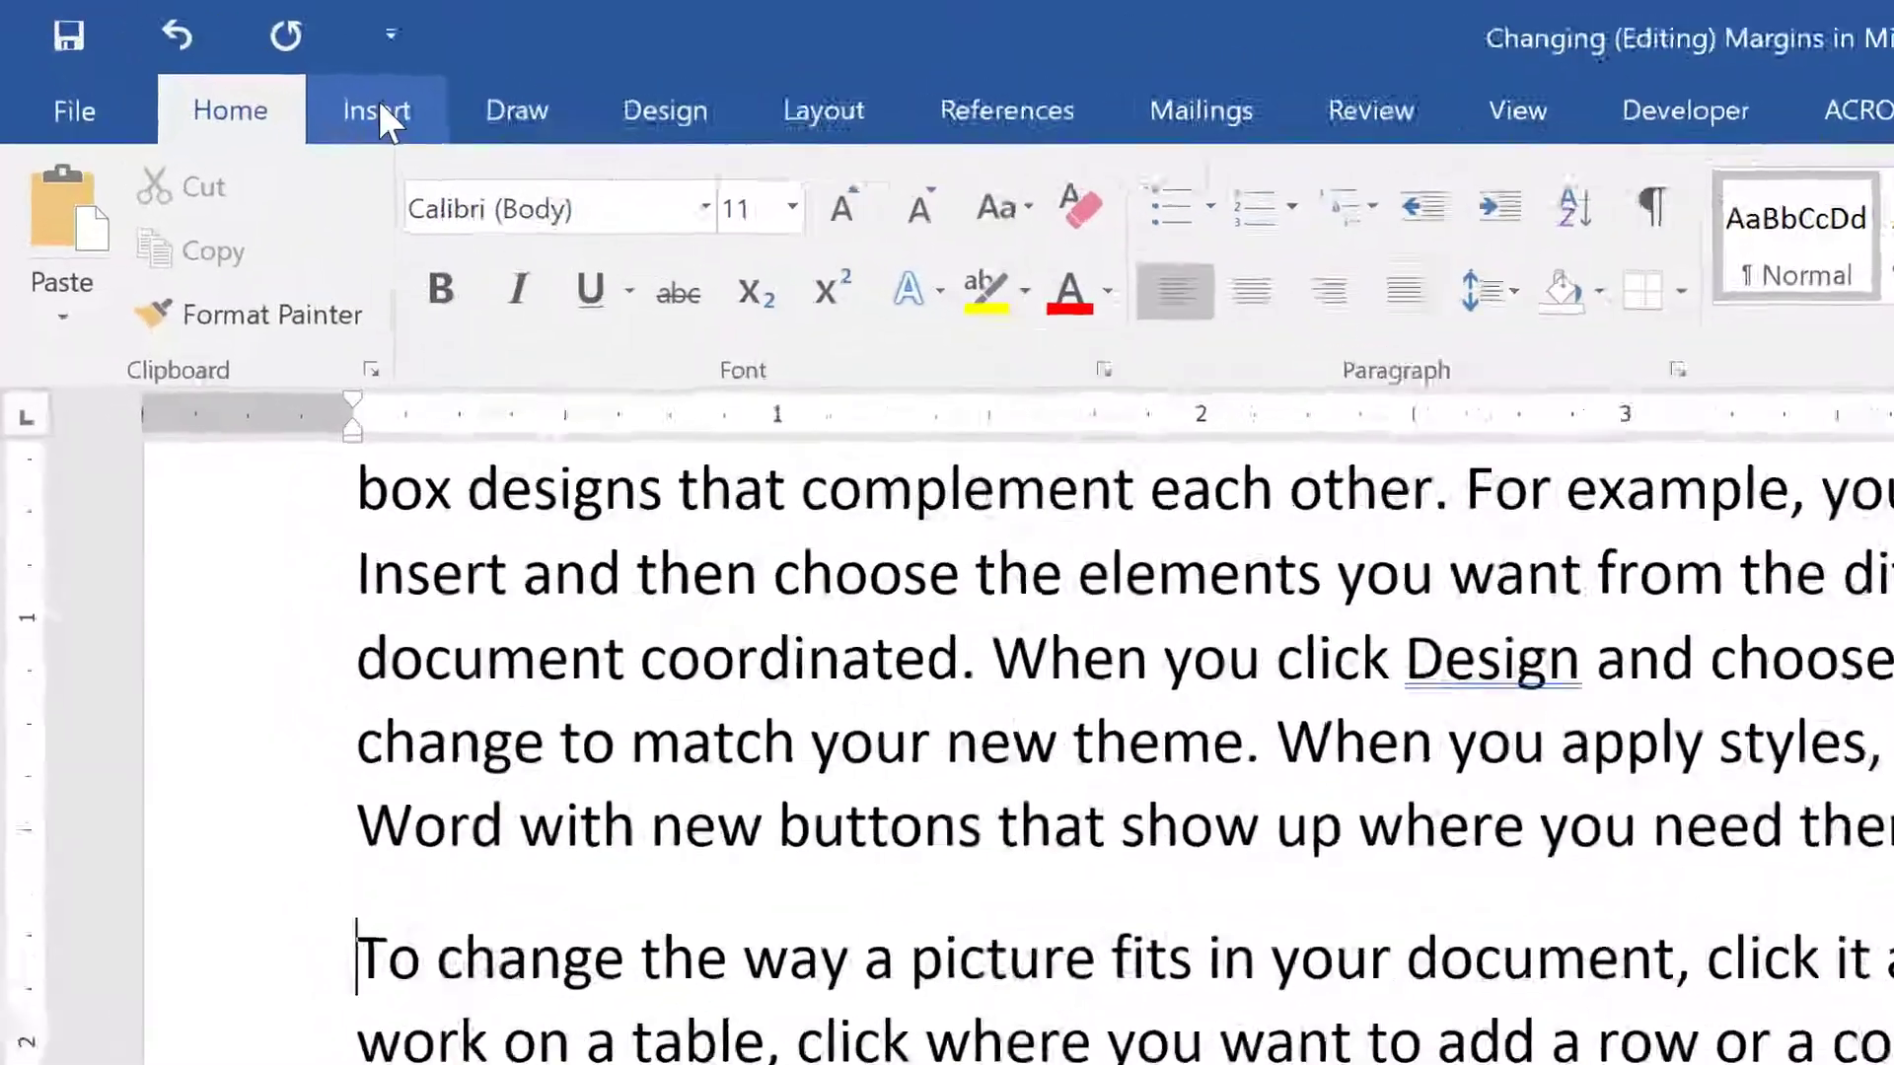
left_click(284, 83)
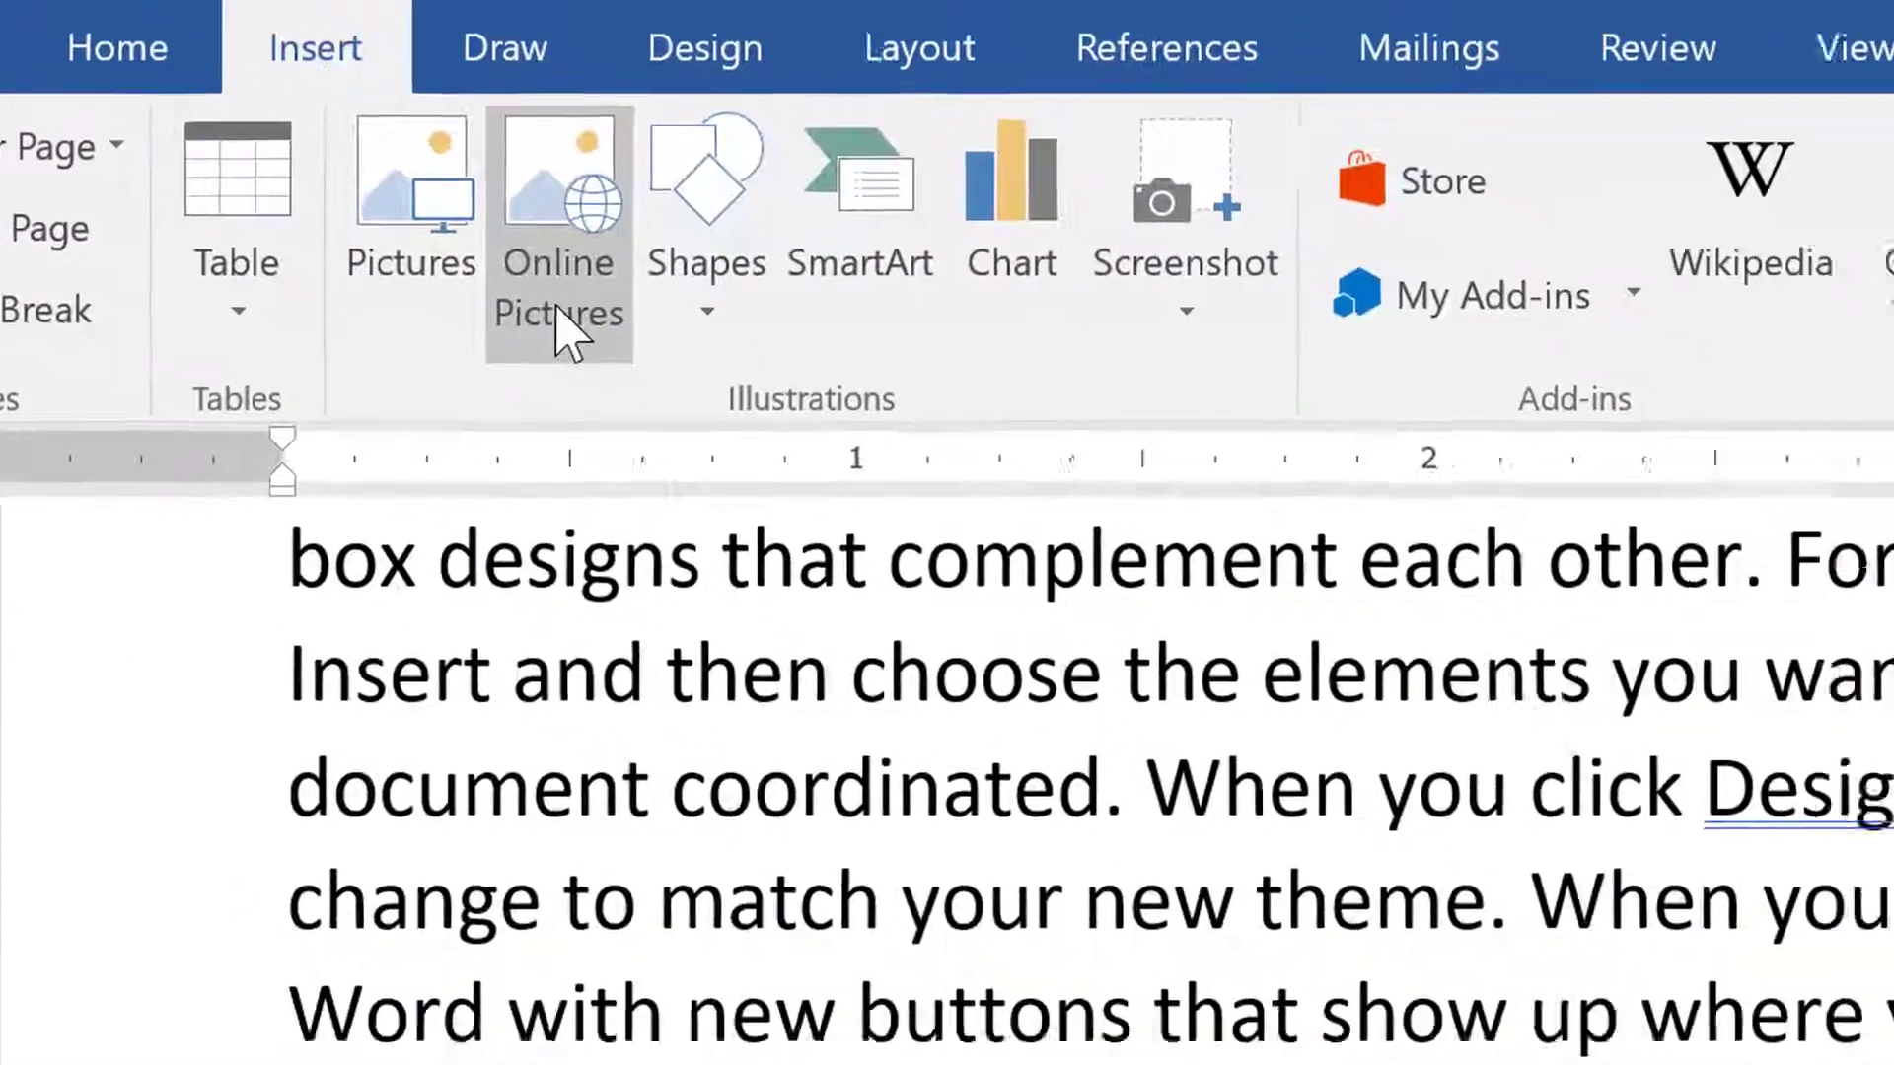
left_click(784, 449)
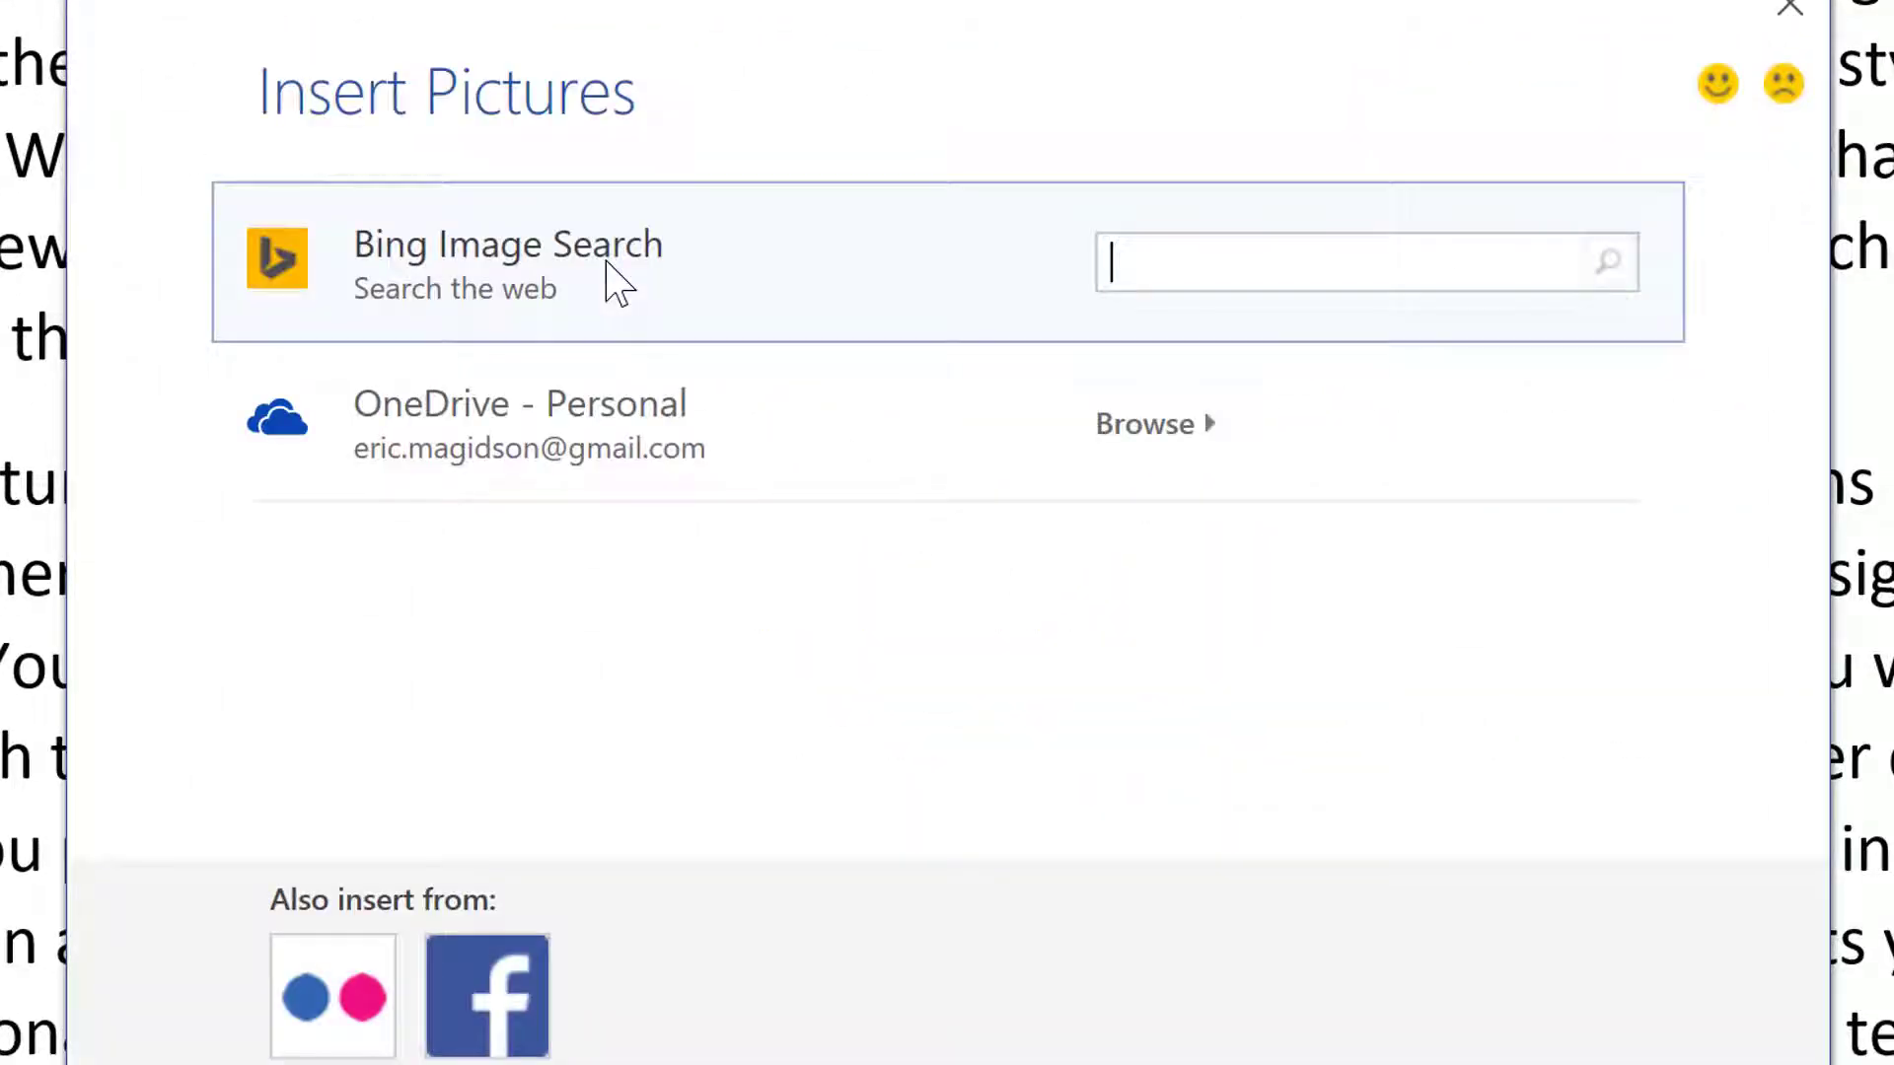
type("clipart")
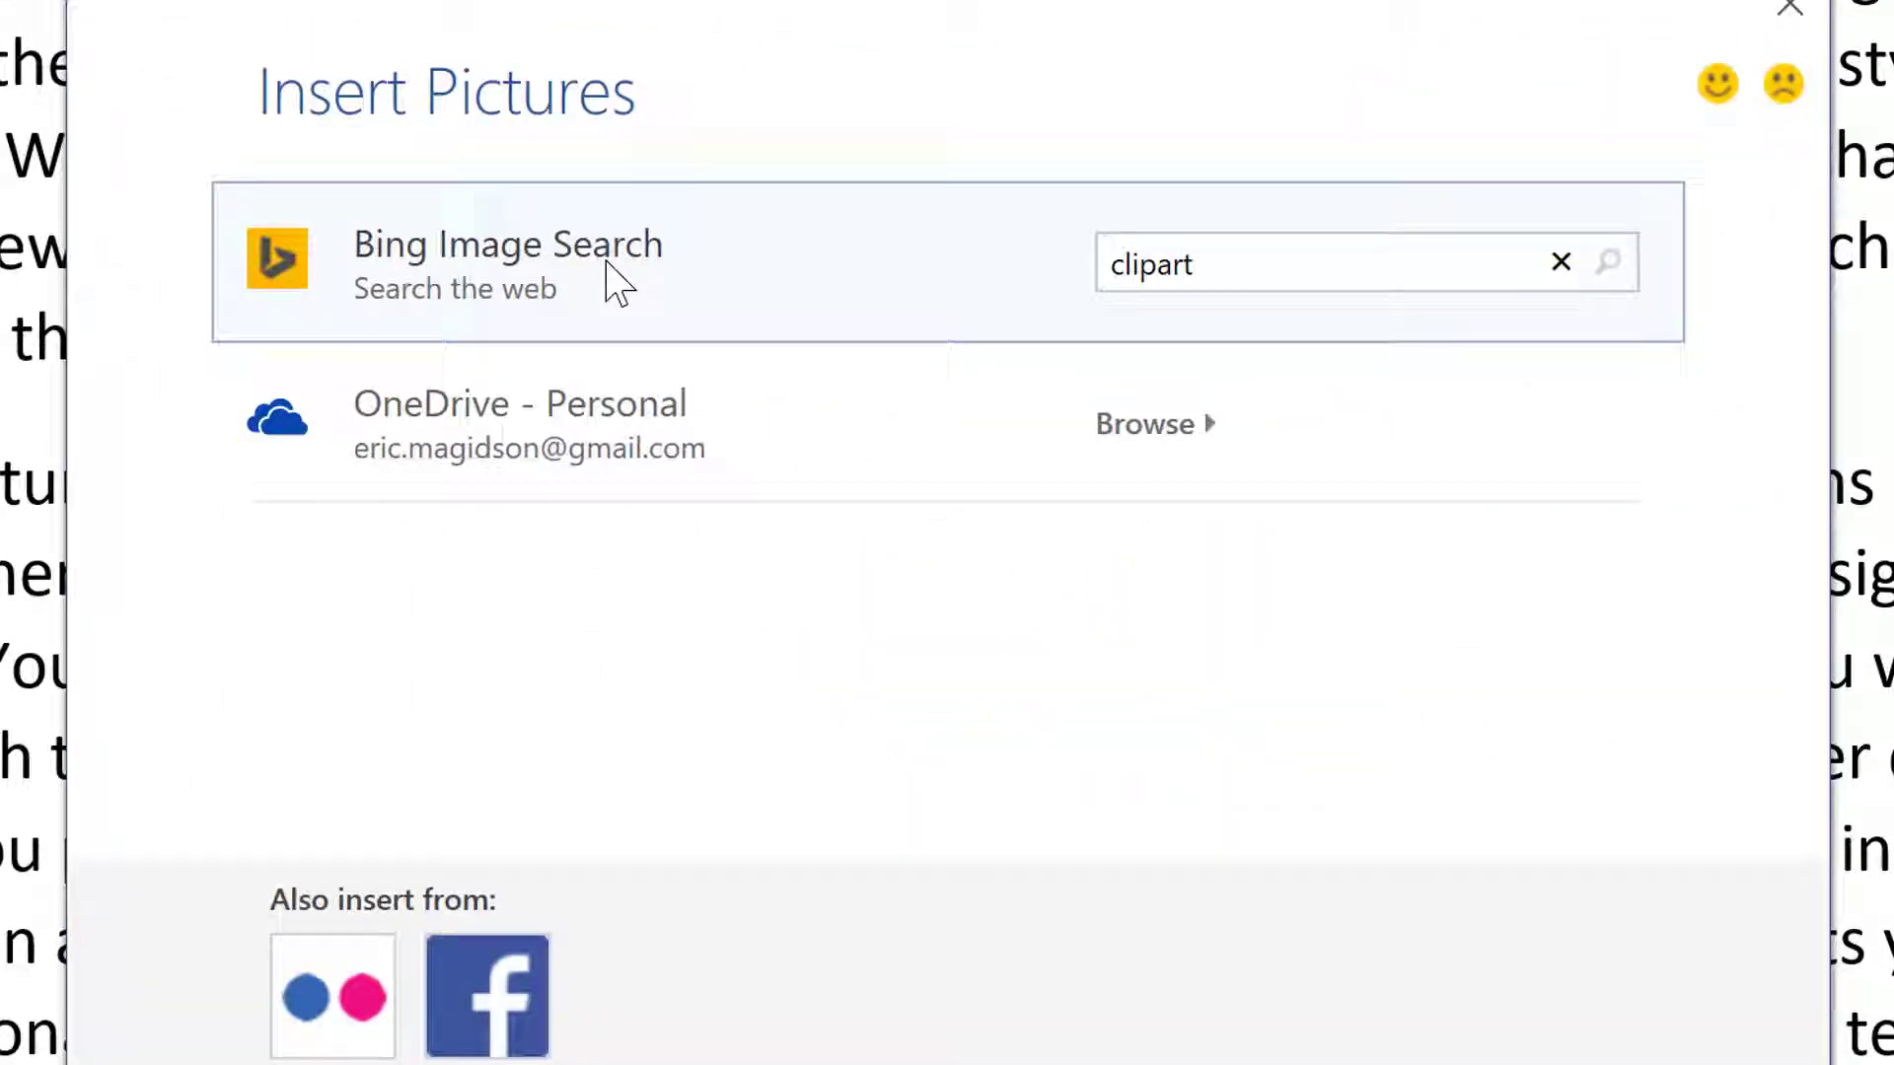
key("Return")
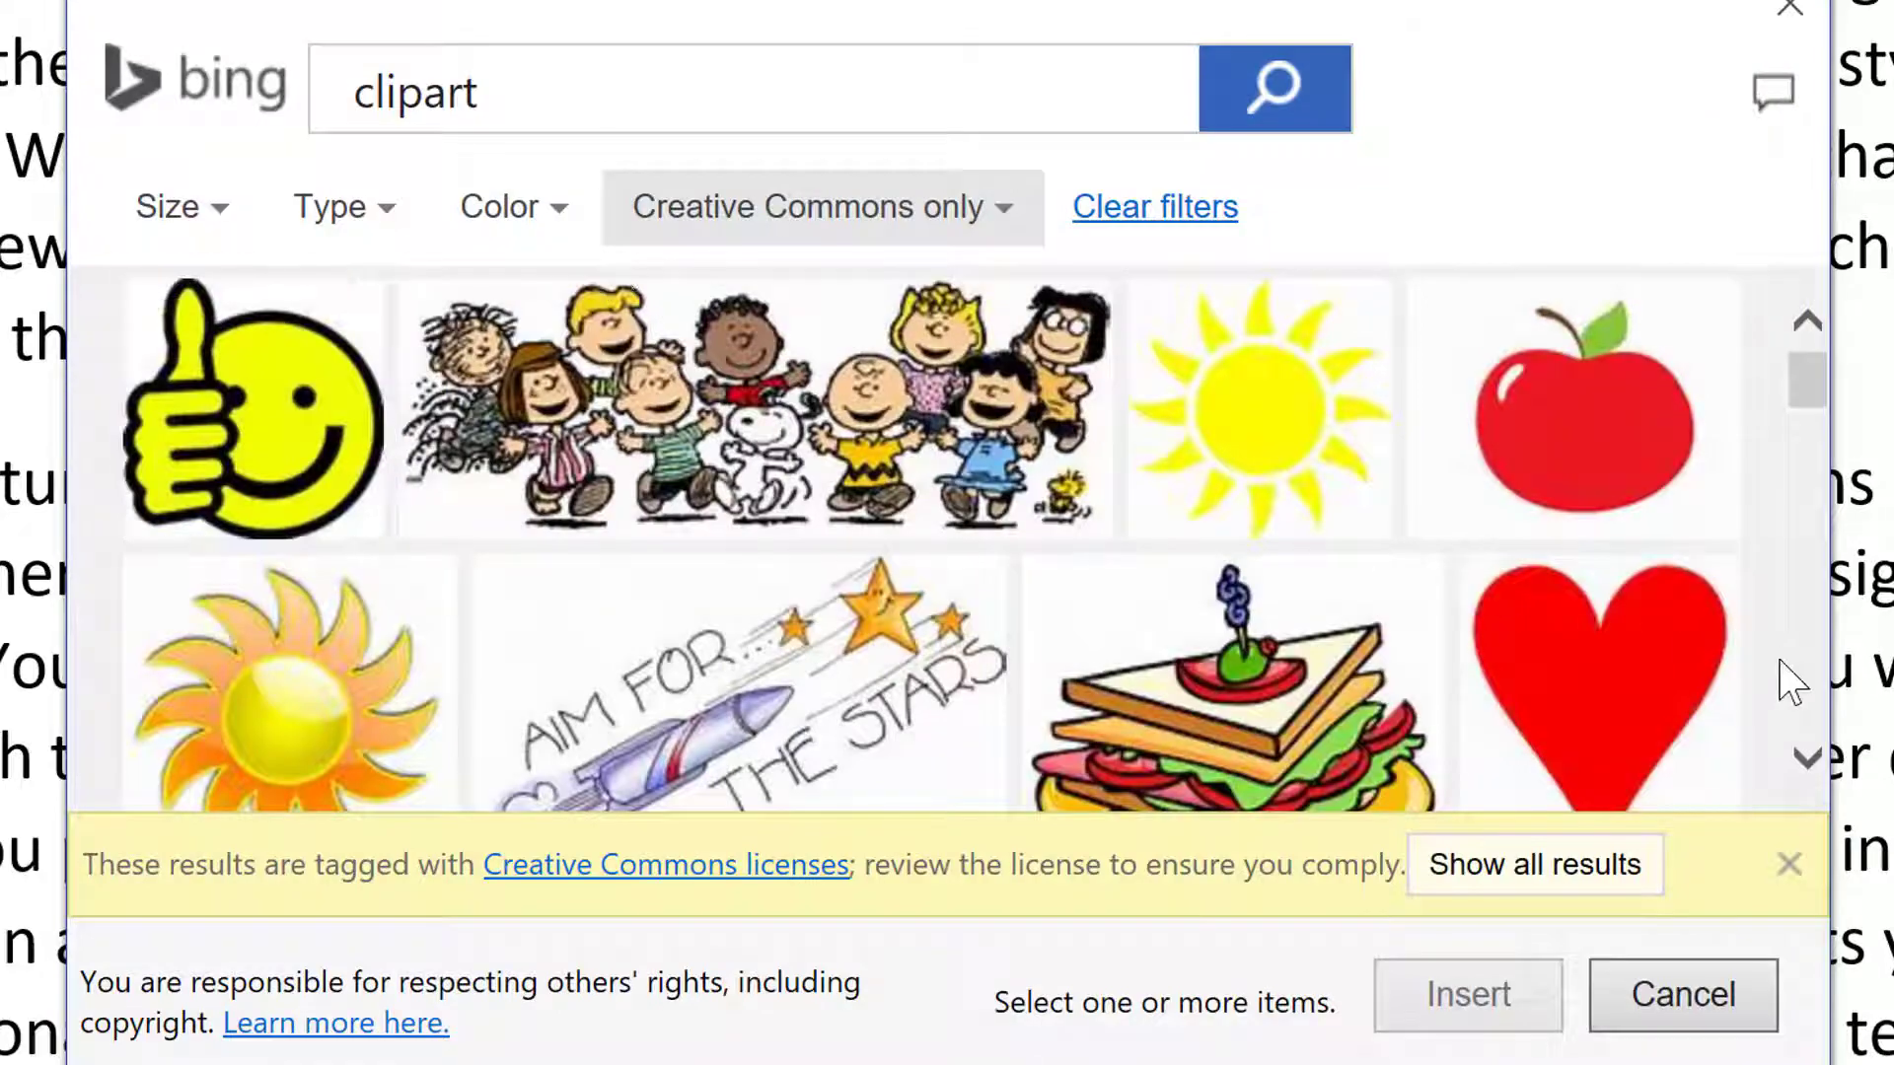
left_click(1629, 680)
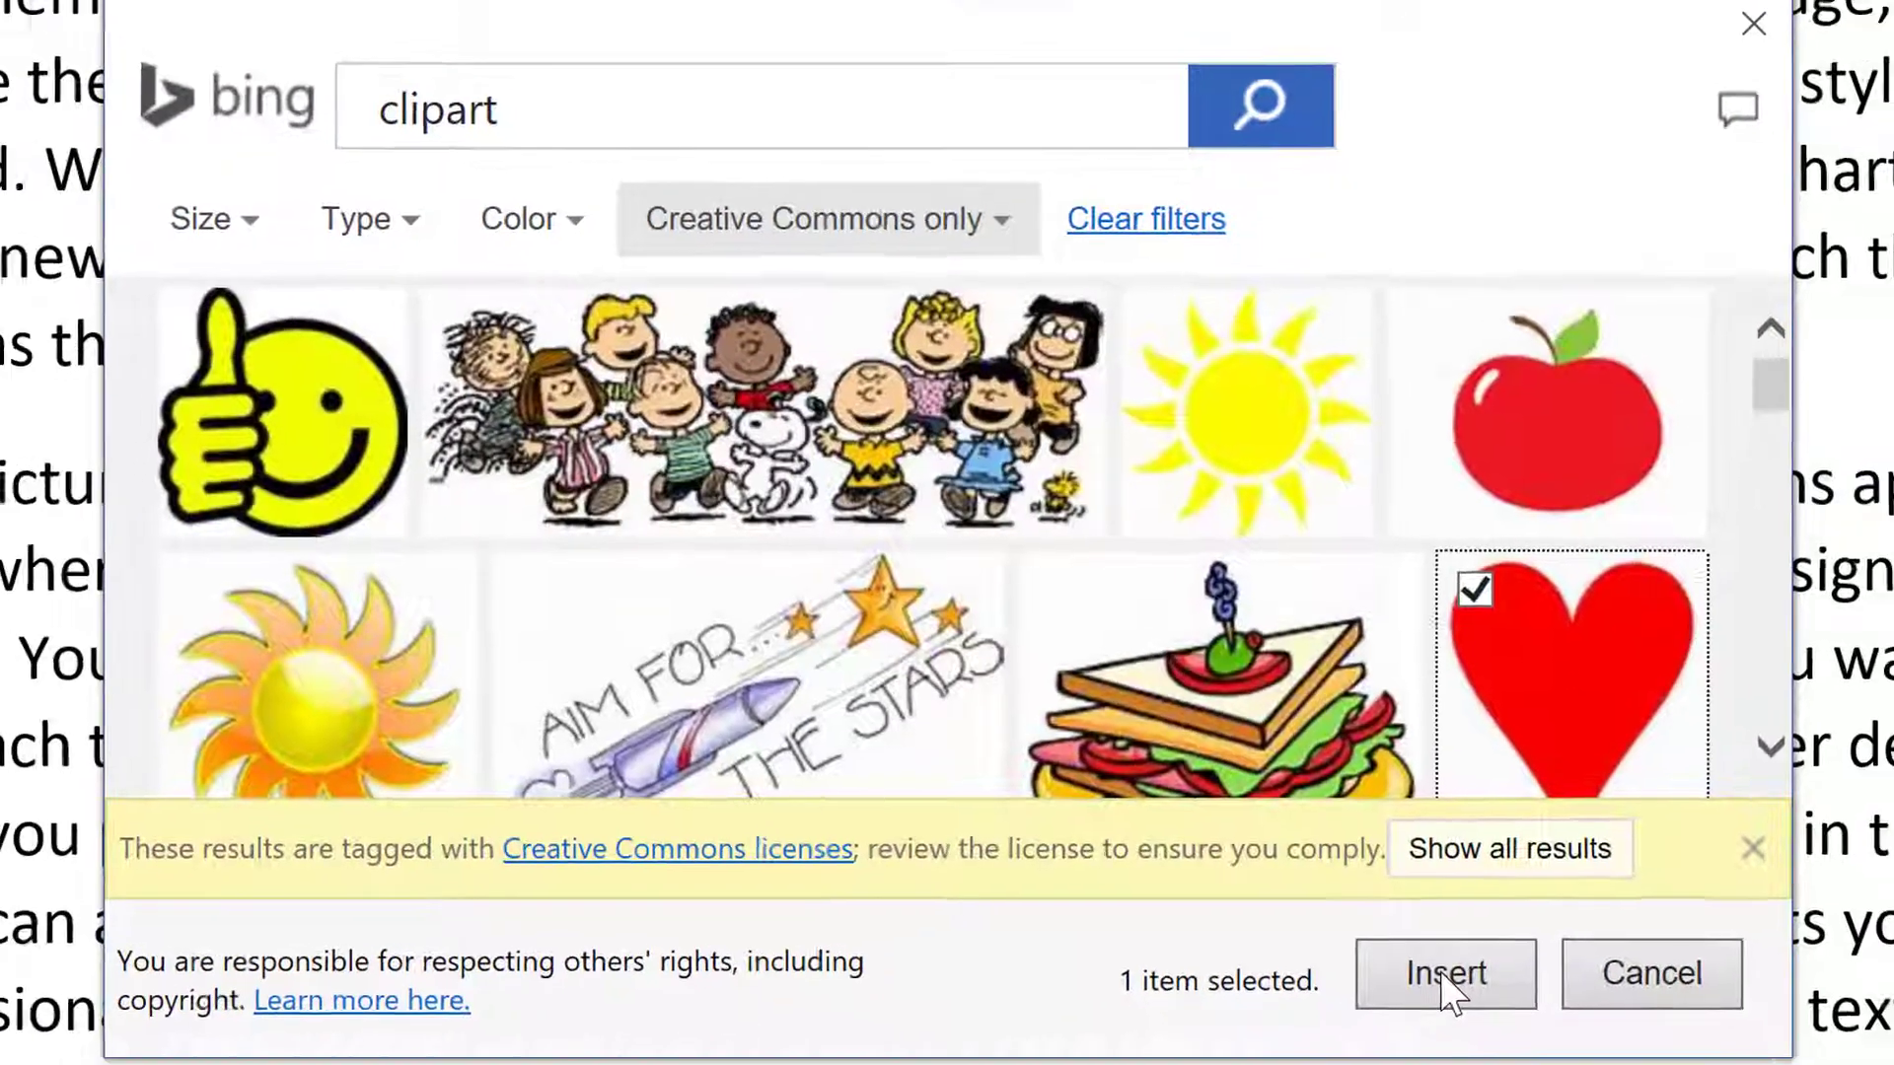
left_click(1446, 976)
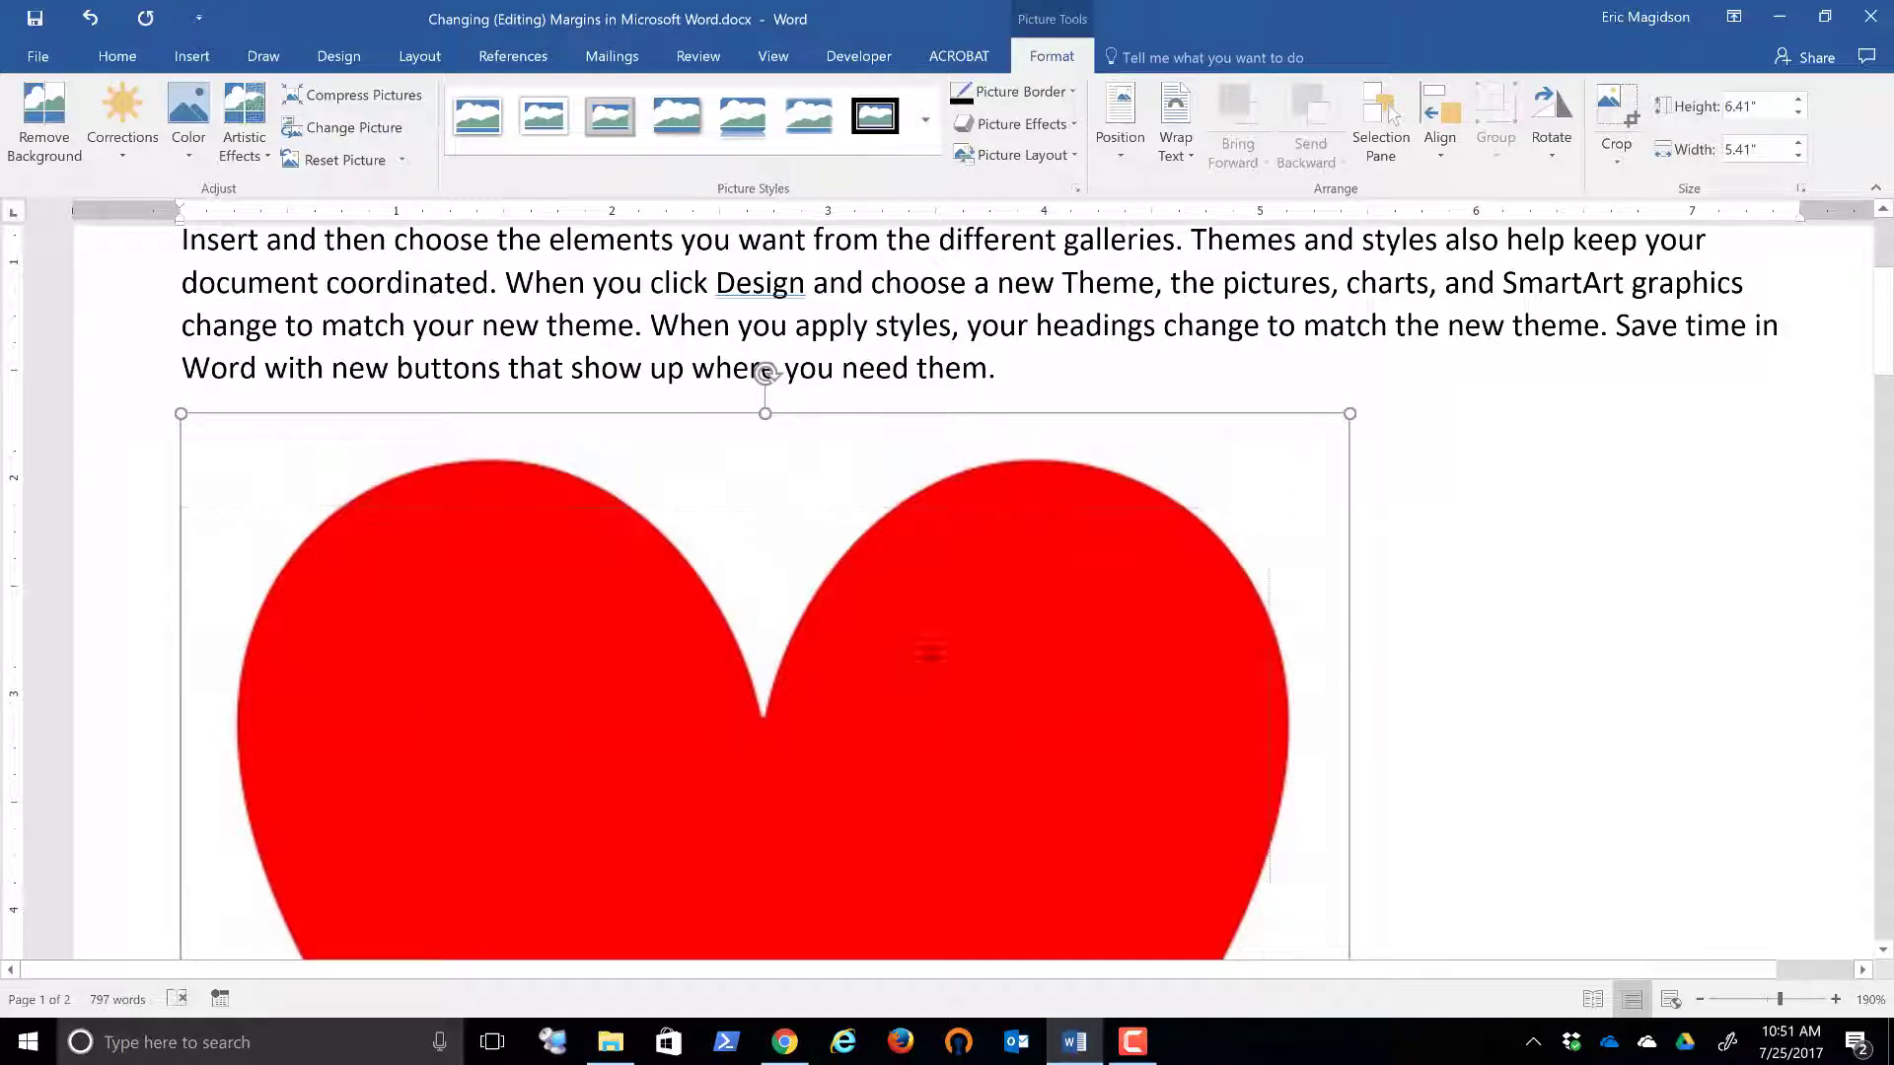
- Shrink the heart picture proportionally to about 1.72" high by 1.45" wide
left_click_drag(1349, 413, 357, 876)
scroll(1006, 625, "down", 4)
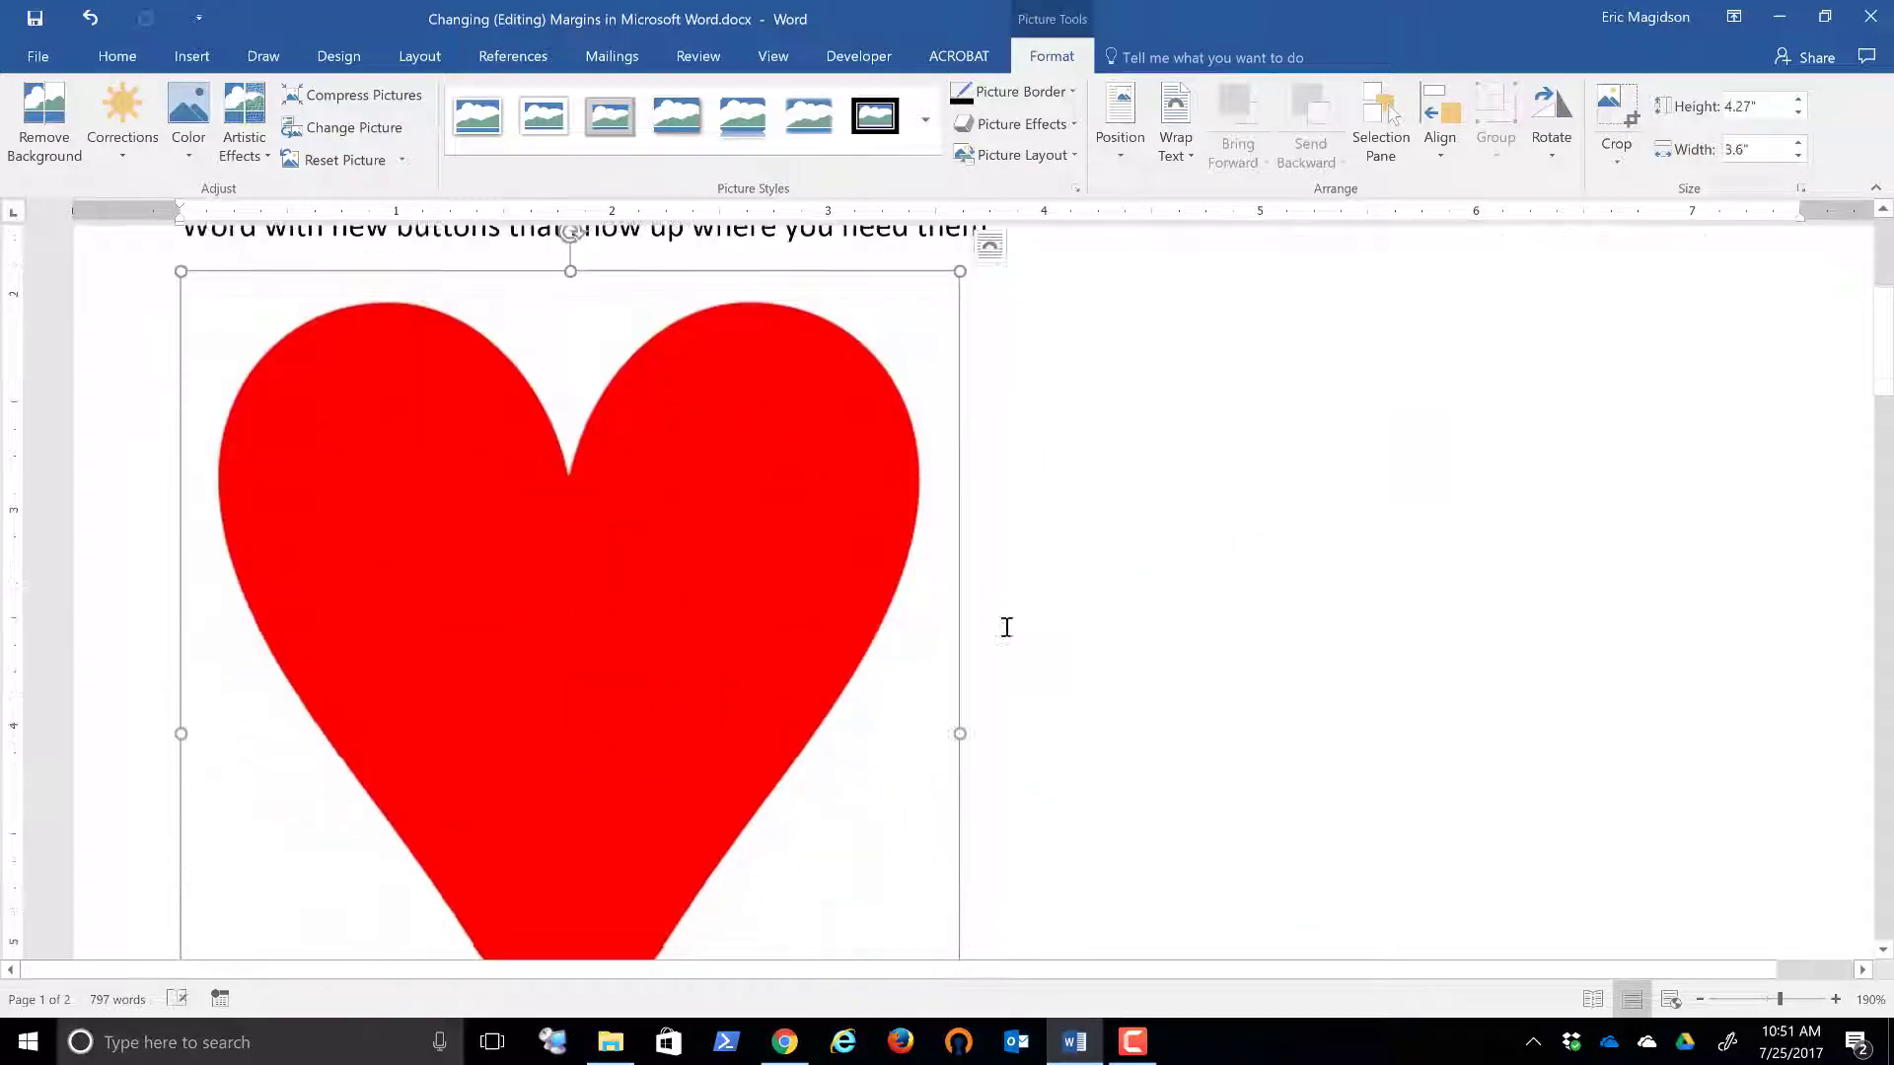
left_click_drag(938, 818, 589, 310)
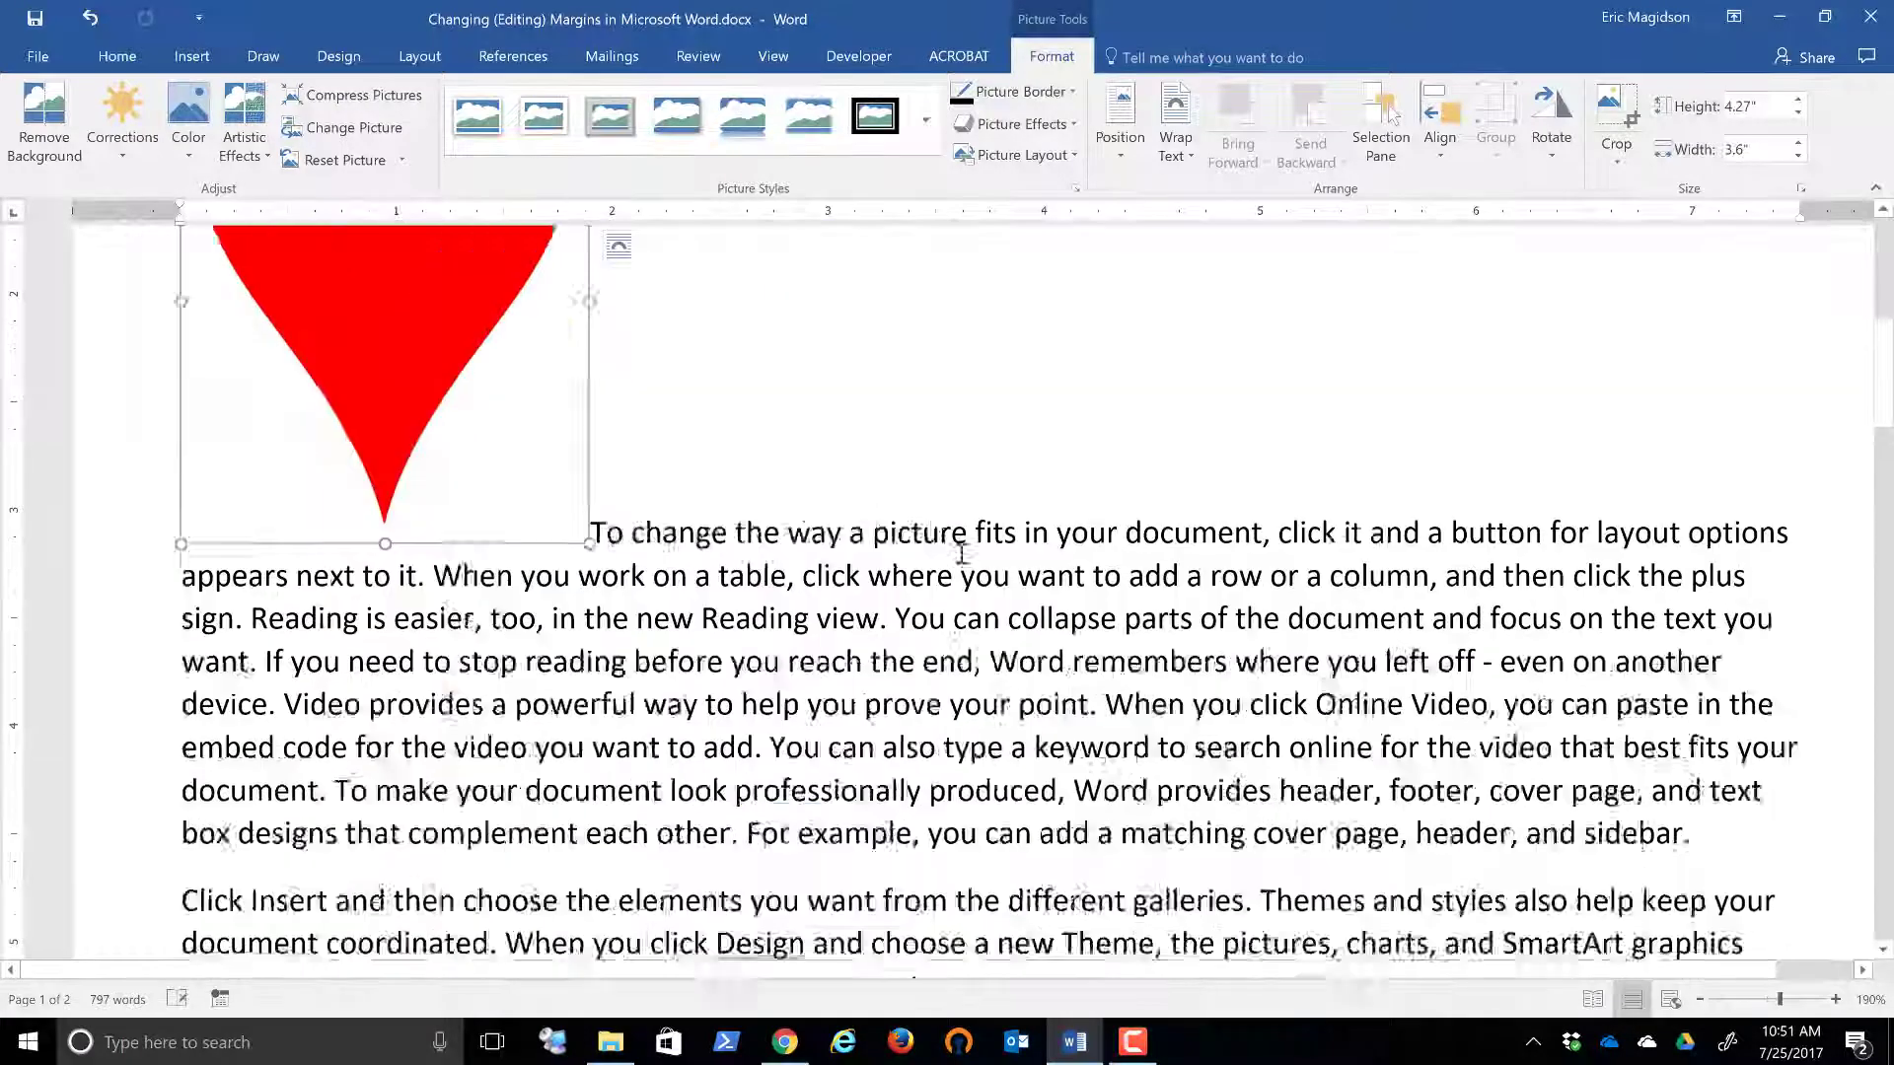
scroll(1027, 588, "up", 5)
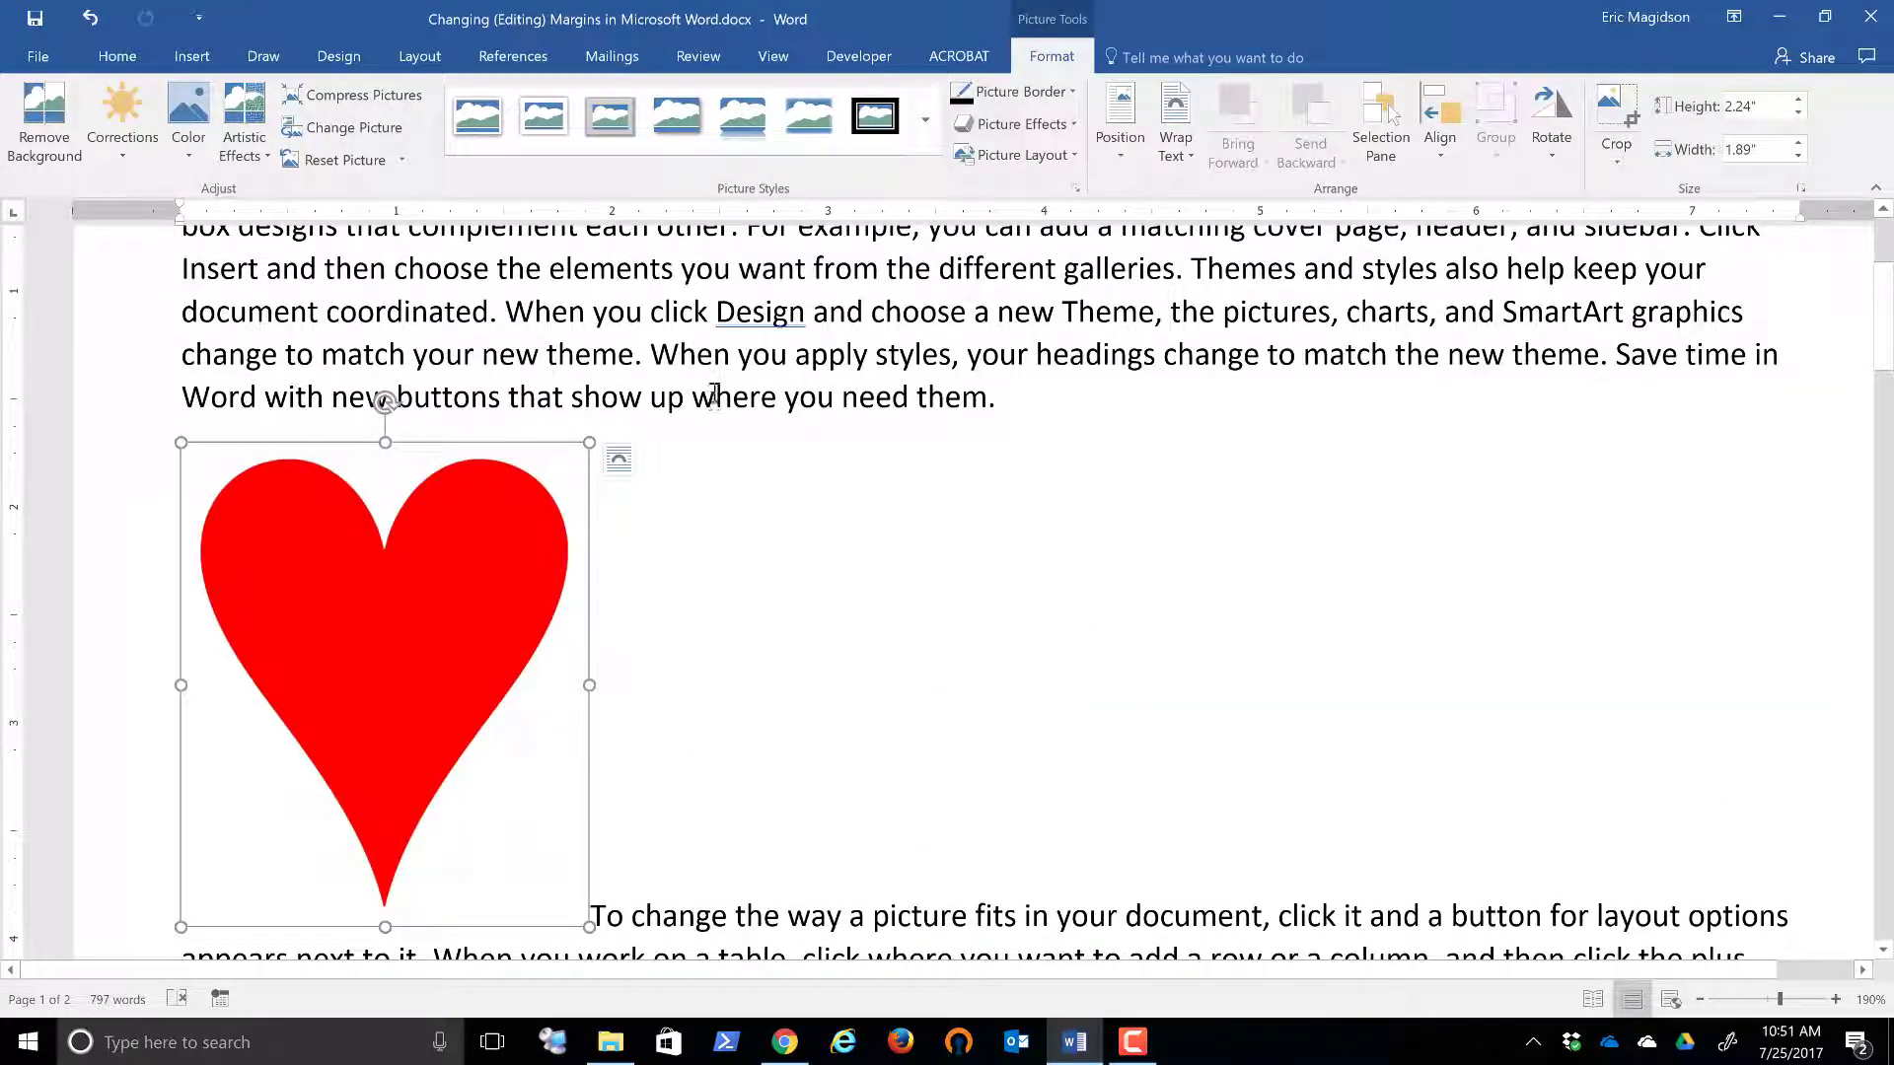
left_click_drag(578, 458, 541, 537)
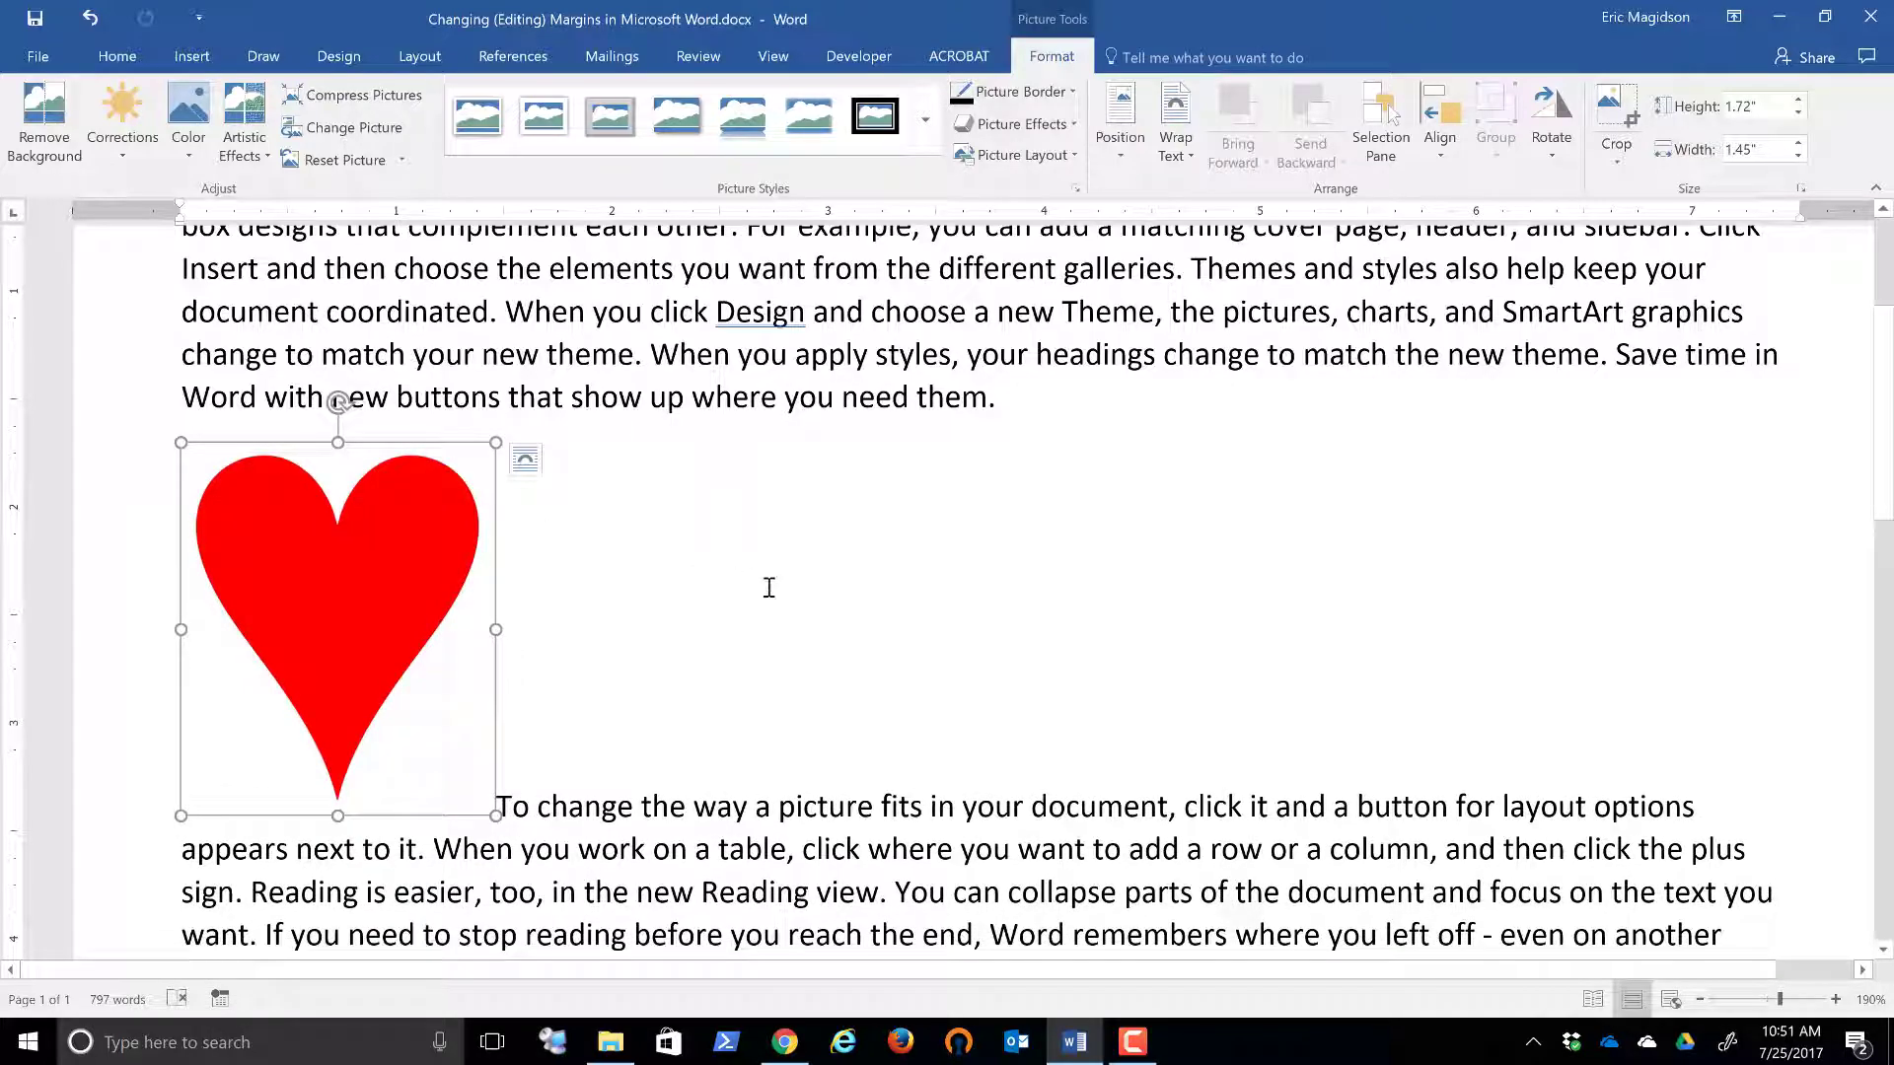
scroll(1022, 543, "down", 8)
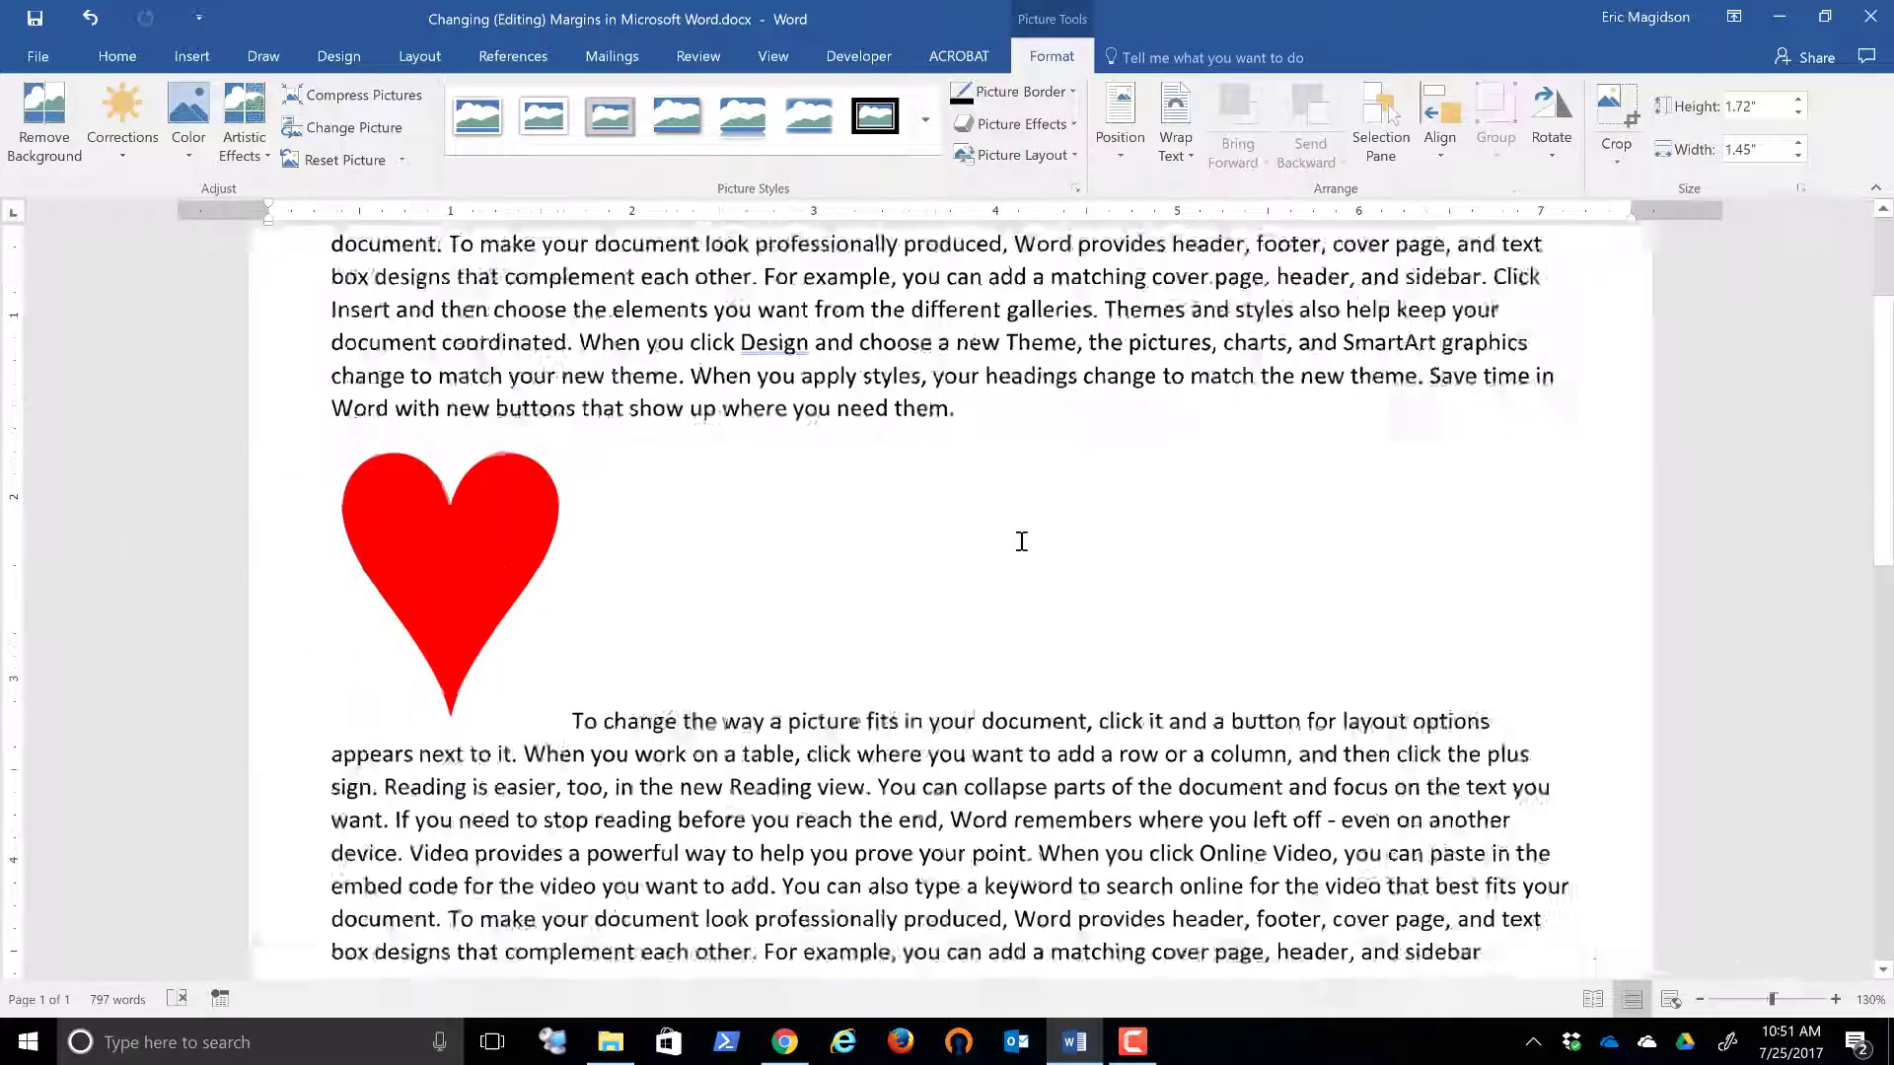
scroll(1017, 539, "down", 3)
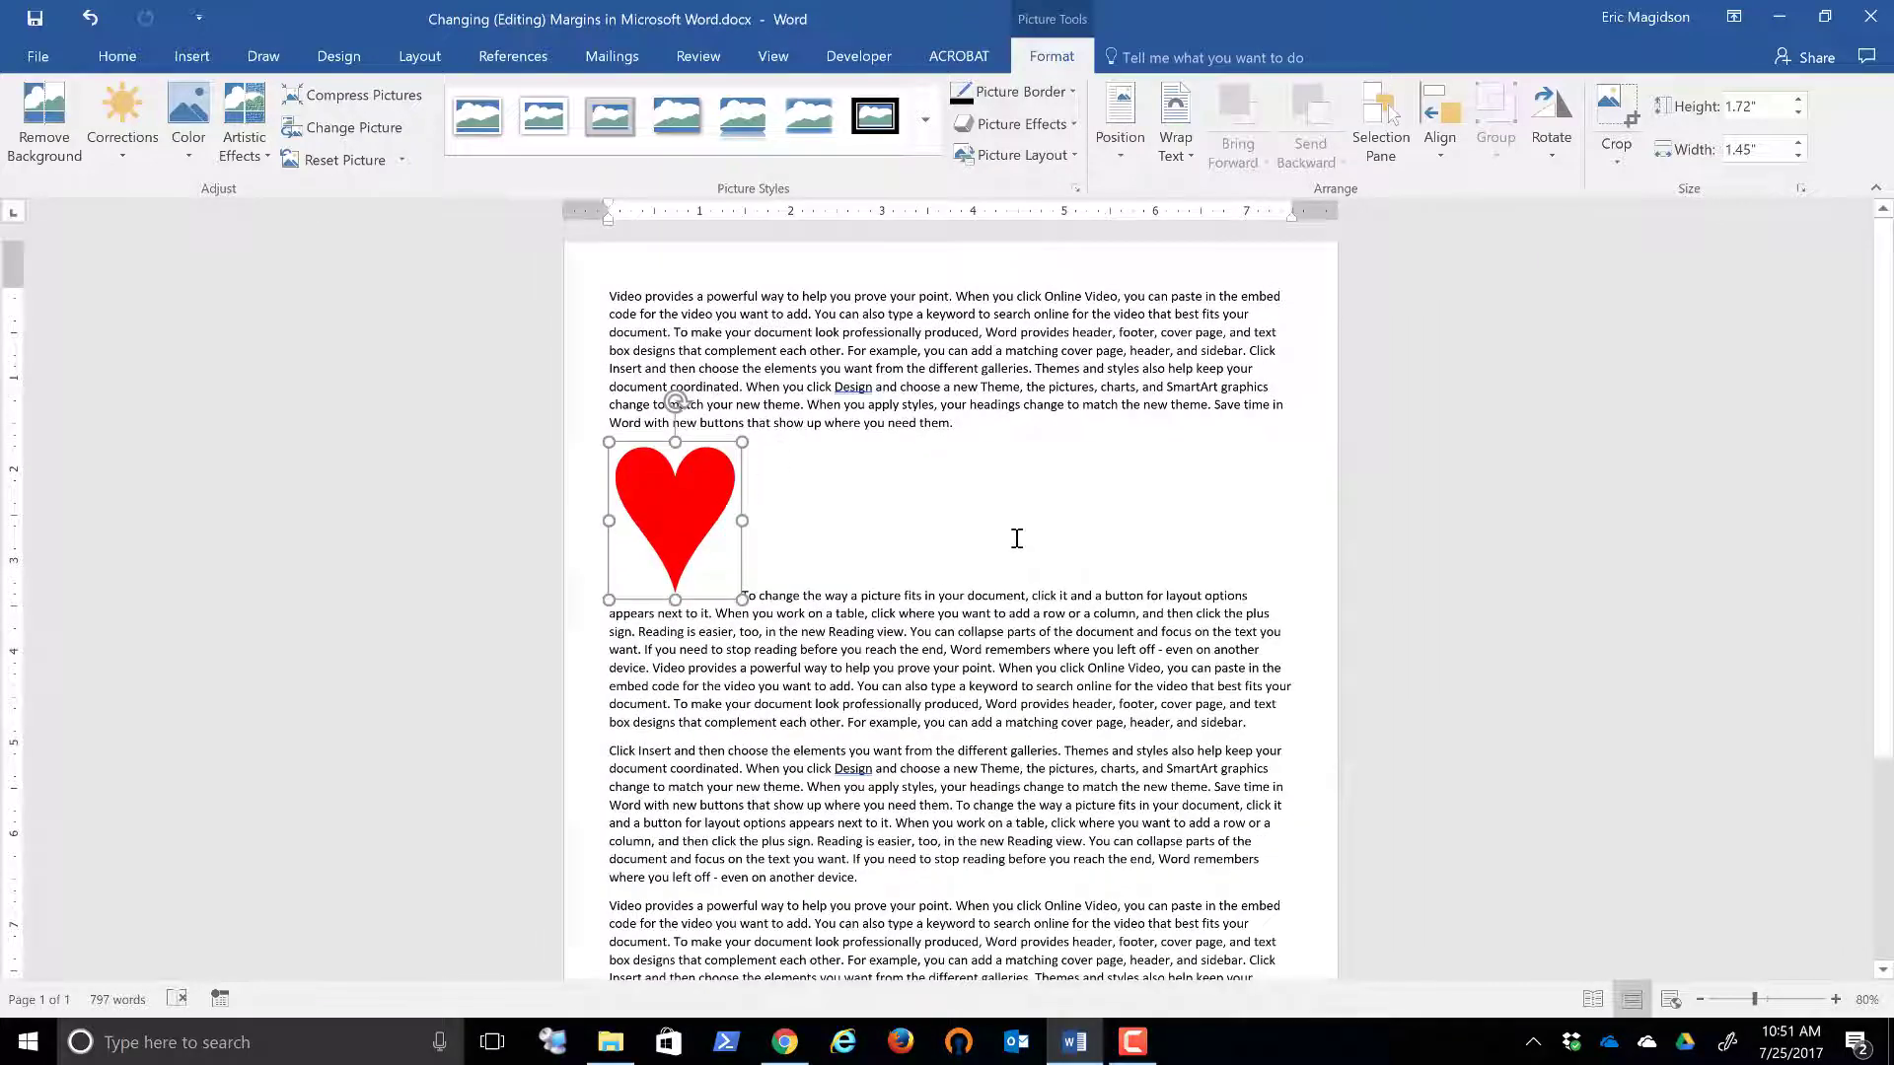
scroll(1017, 539, "down", 2)
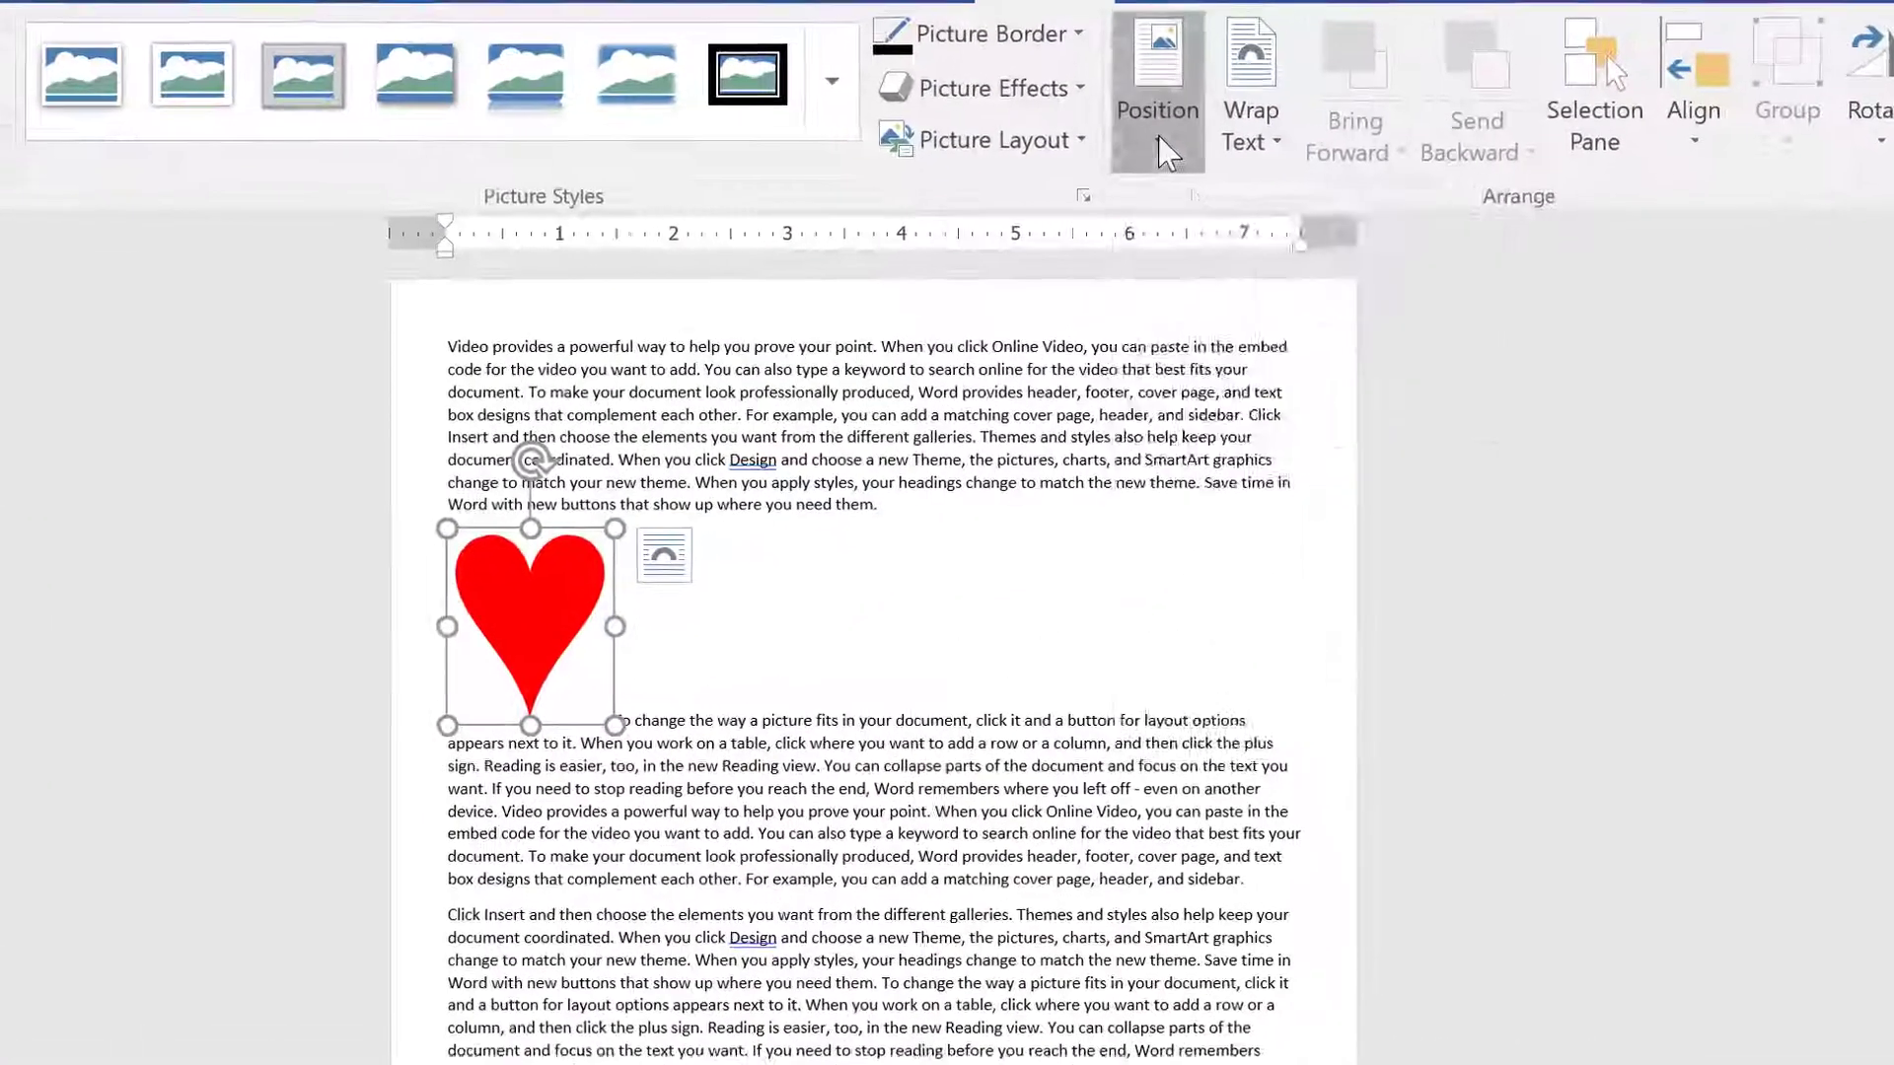
left_click(1161, 148)
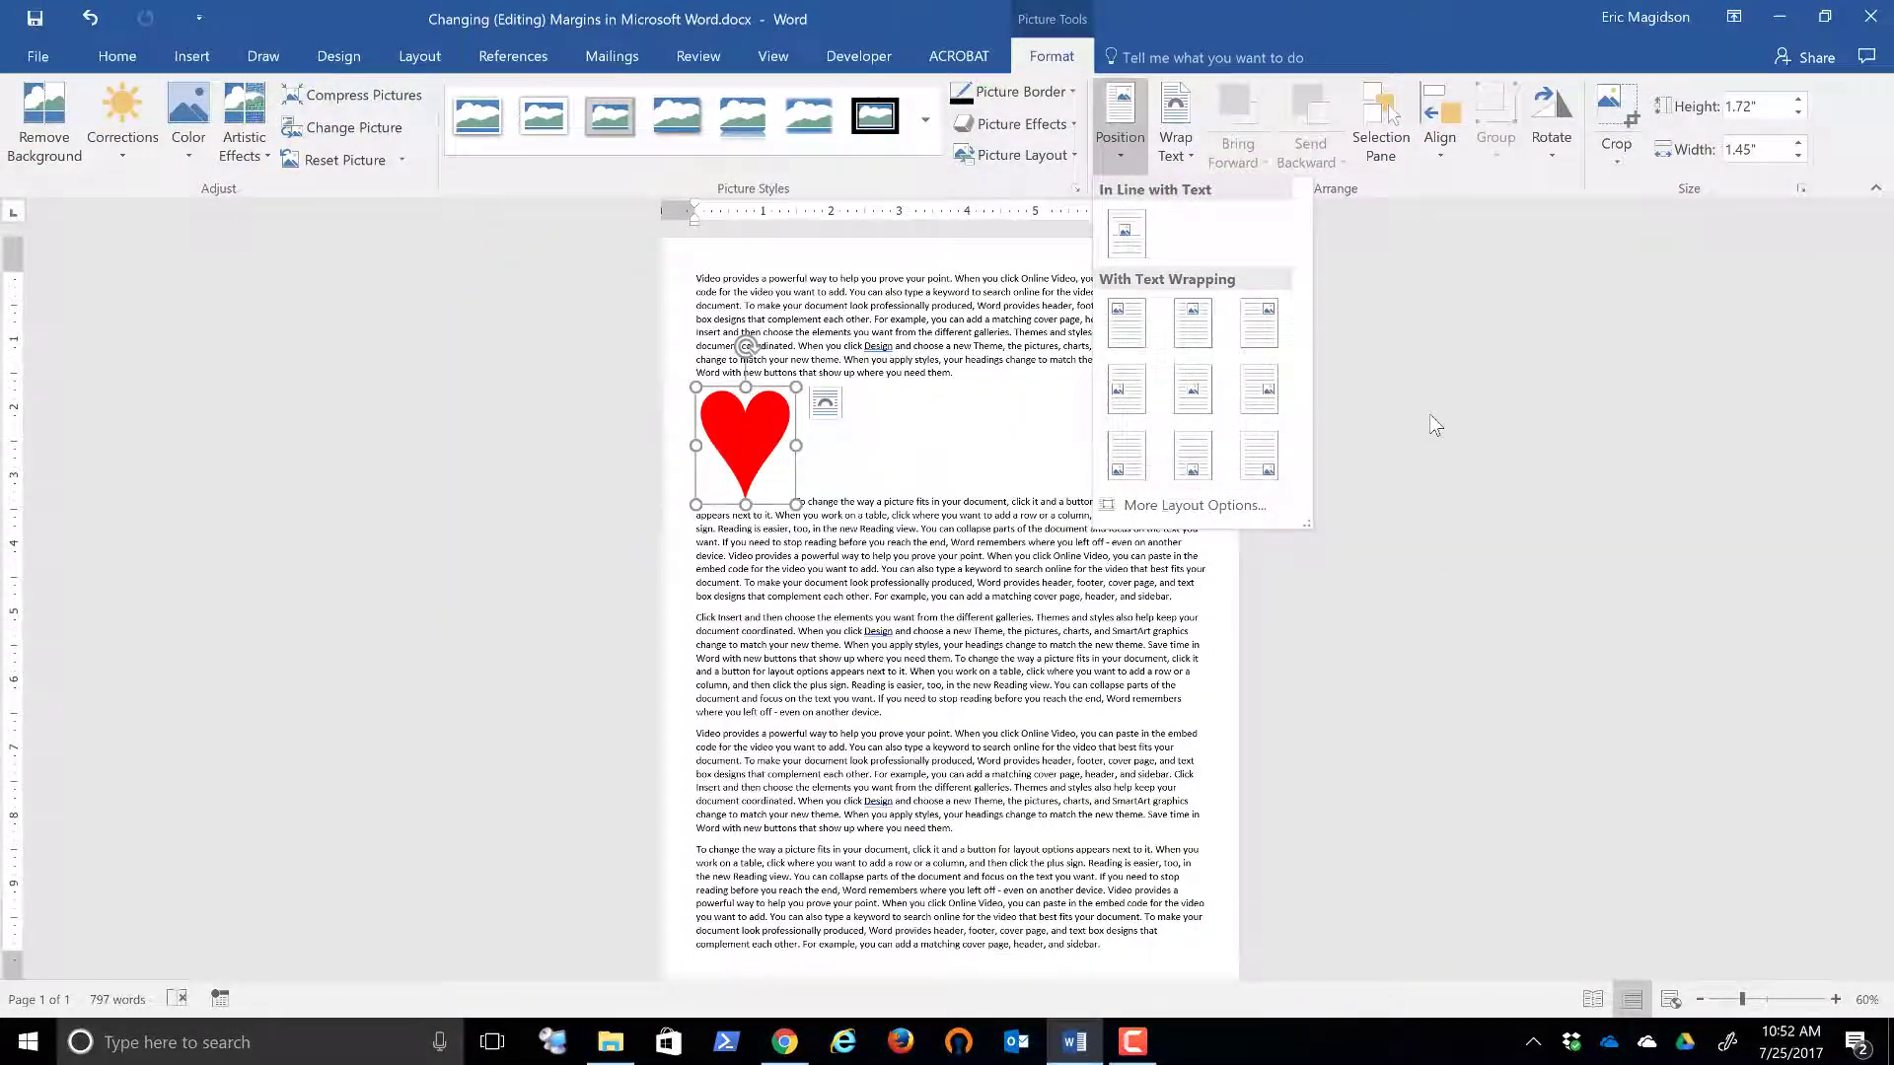
left_click(1433, 419)
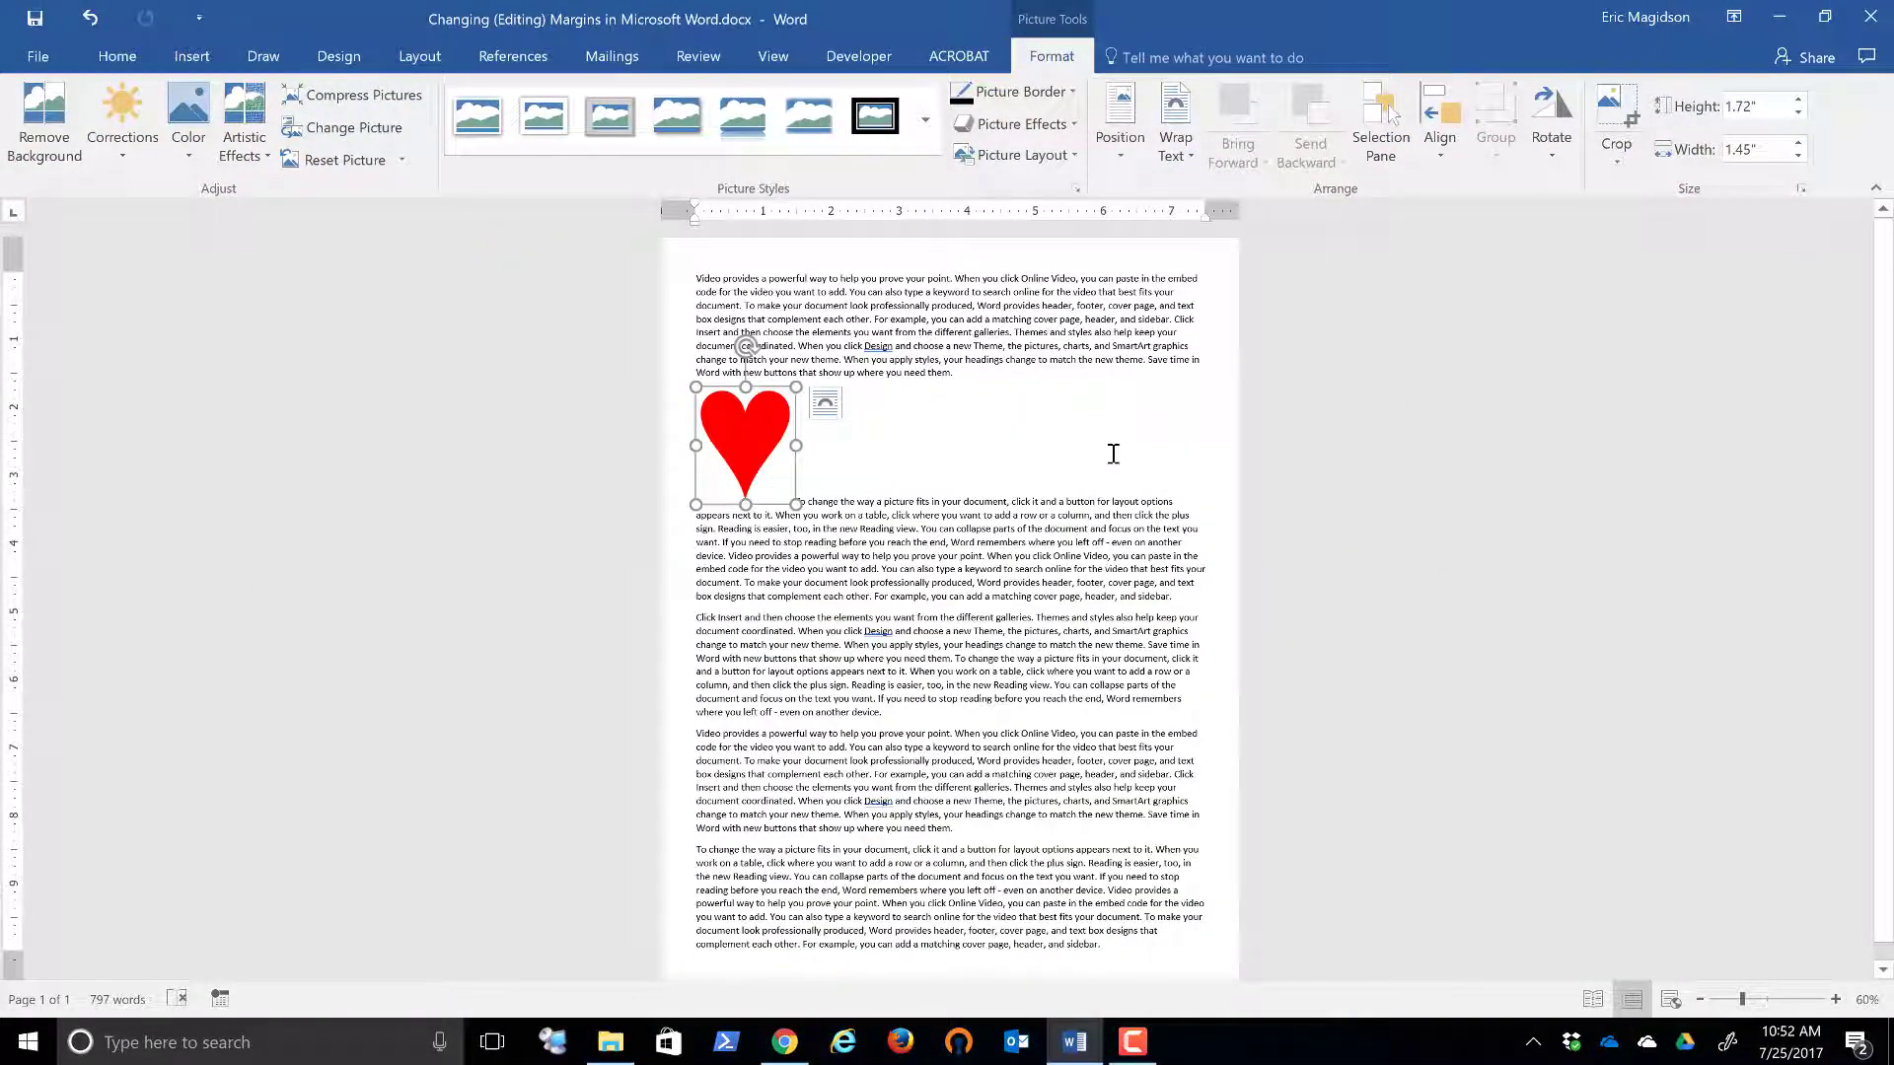
- Set the heart picture's text wrapping to Square
scroll(1112, 453, "up", 11, "ctrl")
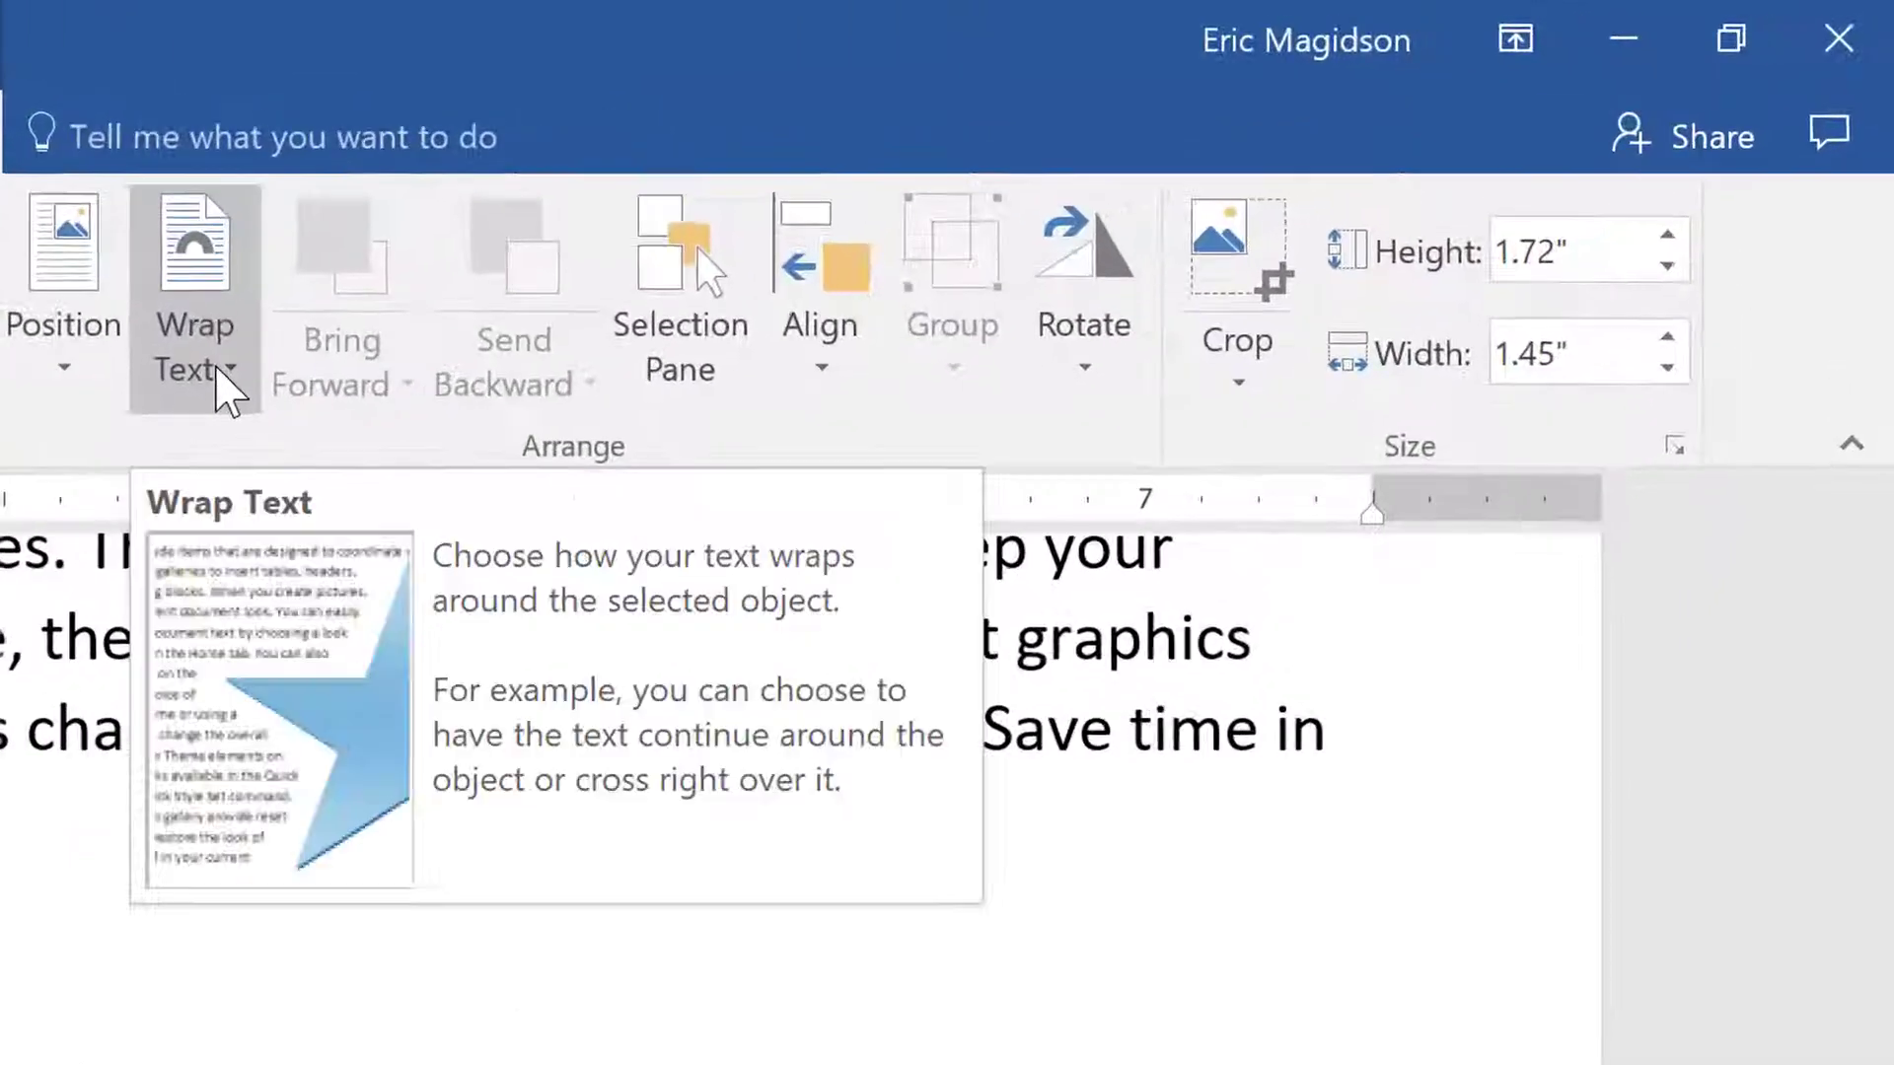
left_click(217, 375)
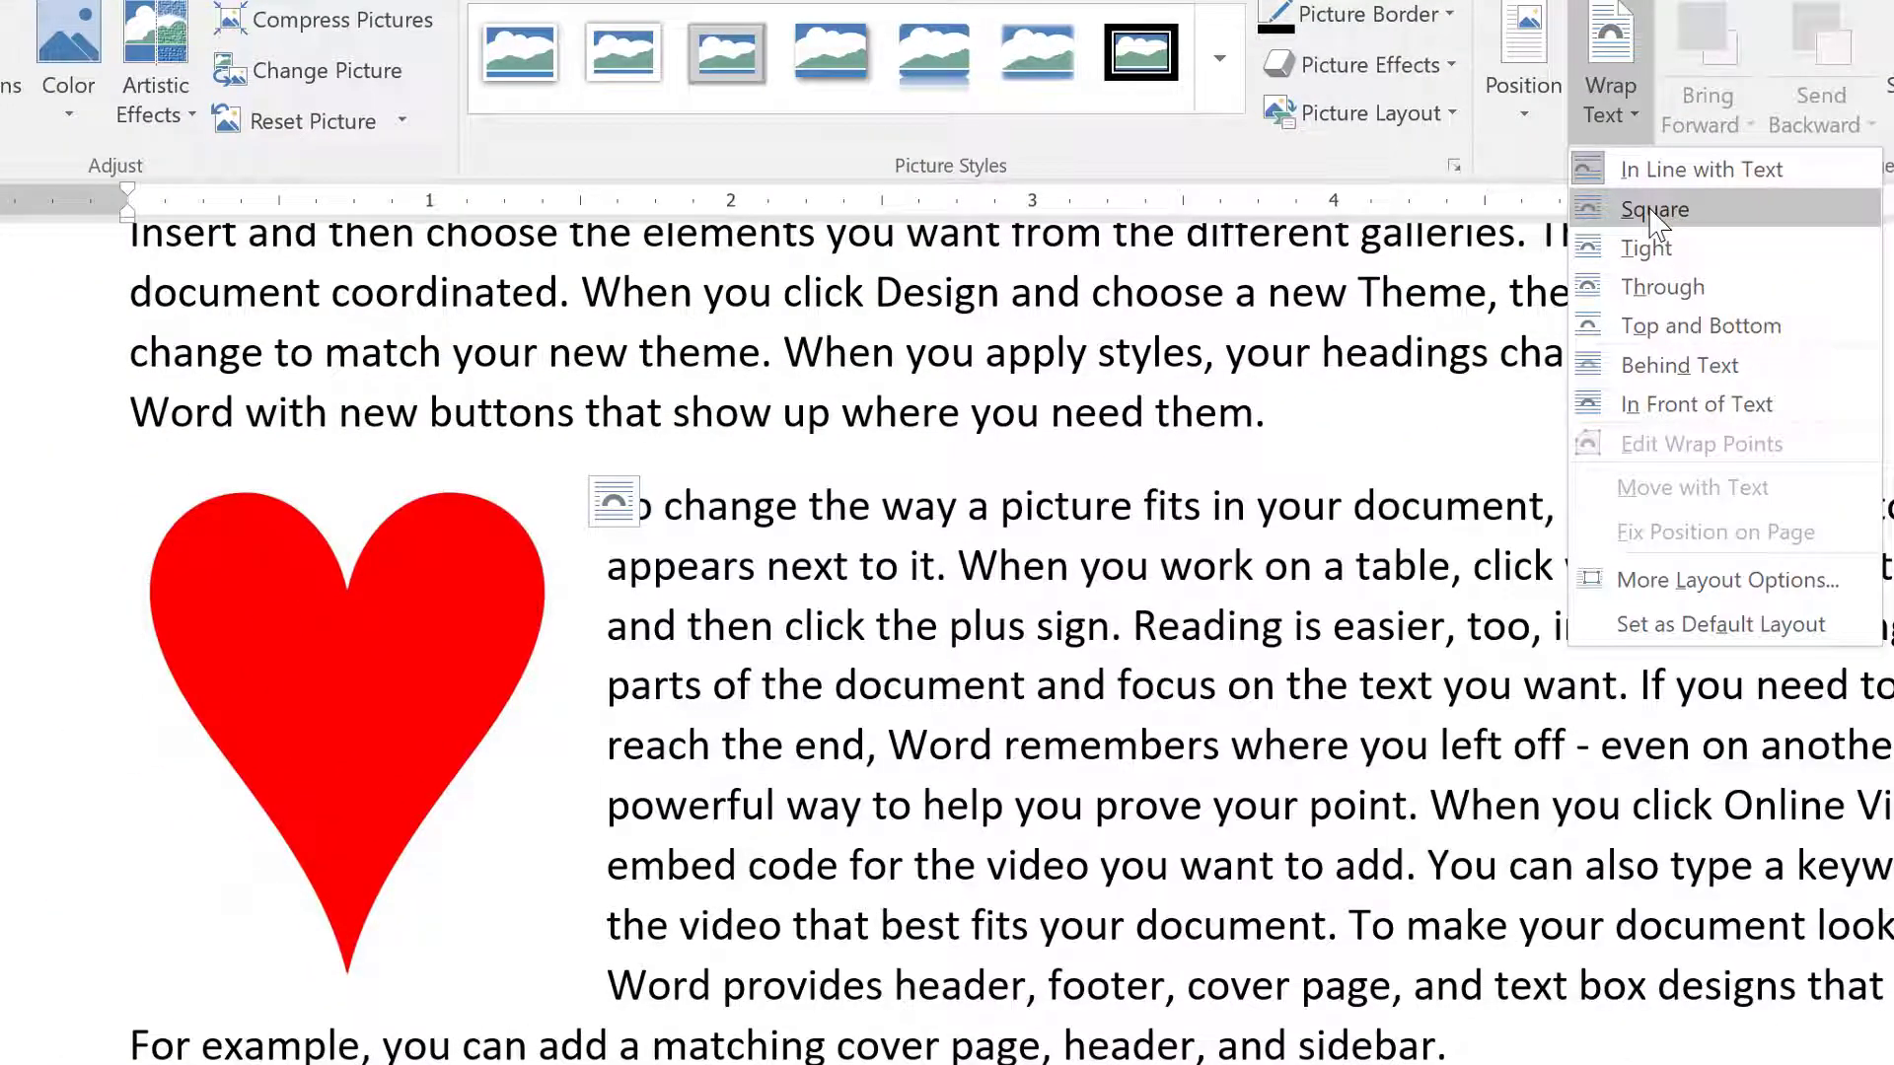
left_click(1652, 210)
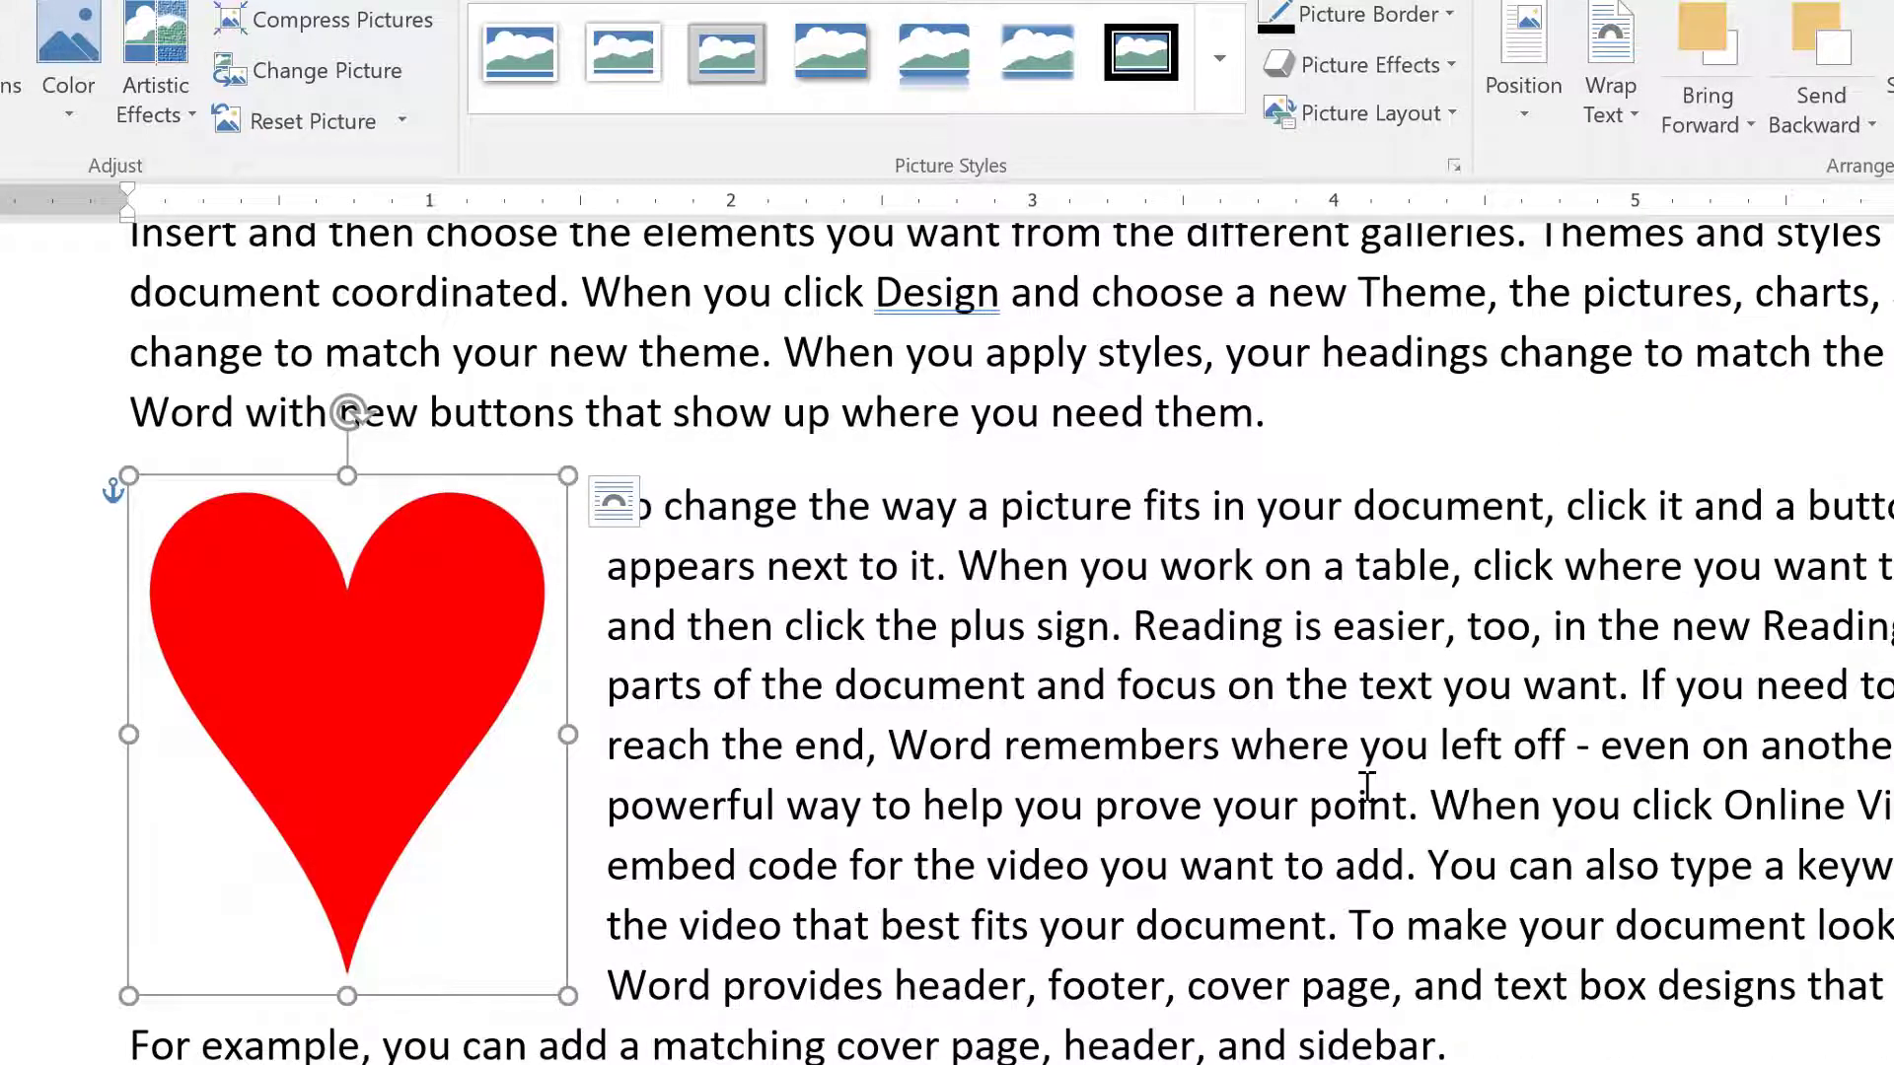
left_click(1367, 805)
- Change the heart picture's text wrapping to Through
left_click(375, 671)
left_click(1618, 123)
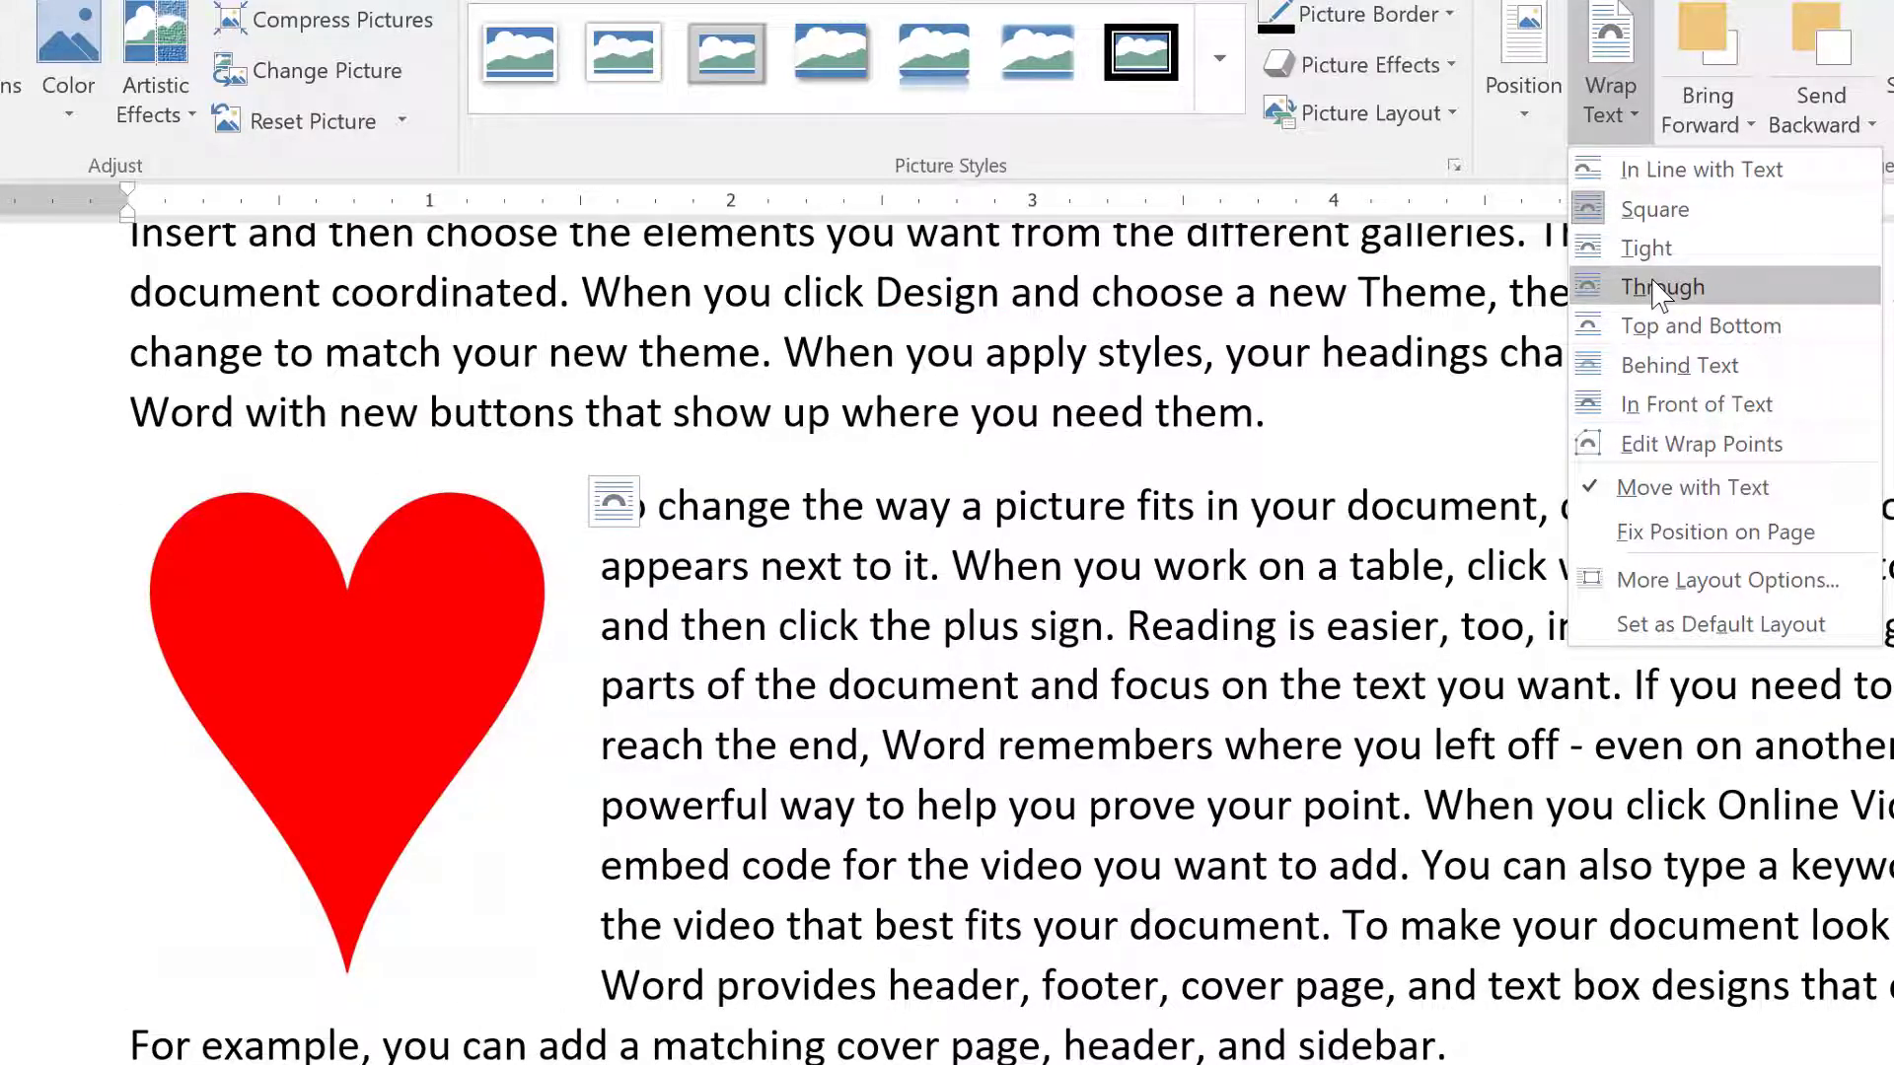
left_click(1660, 287)
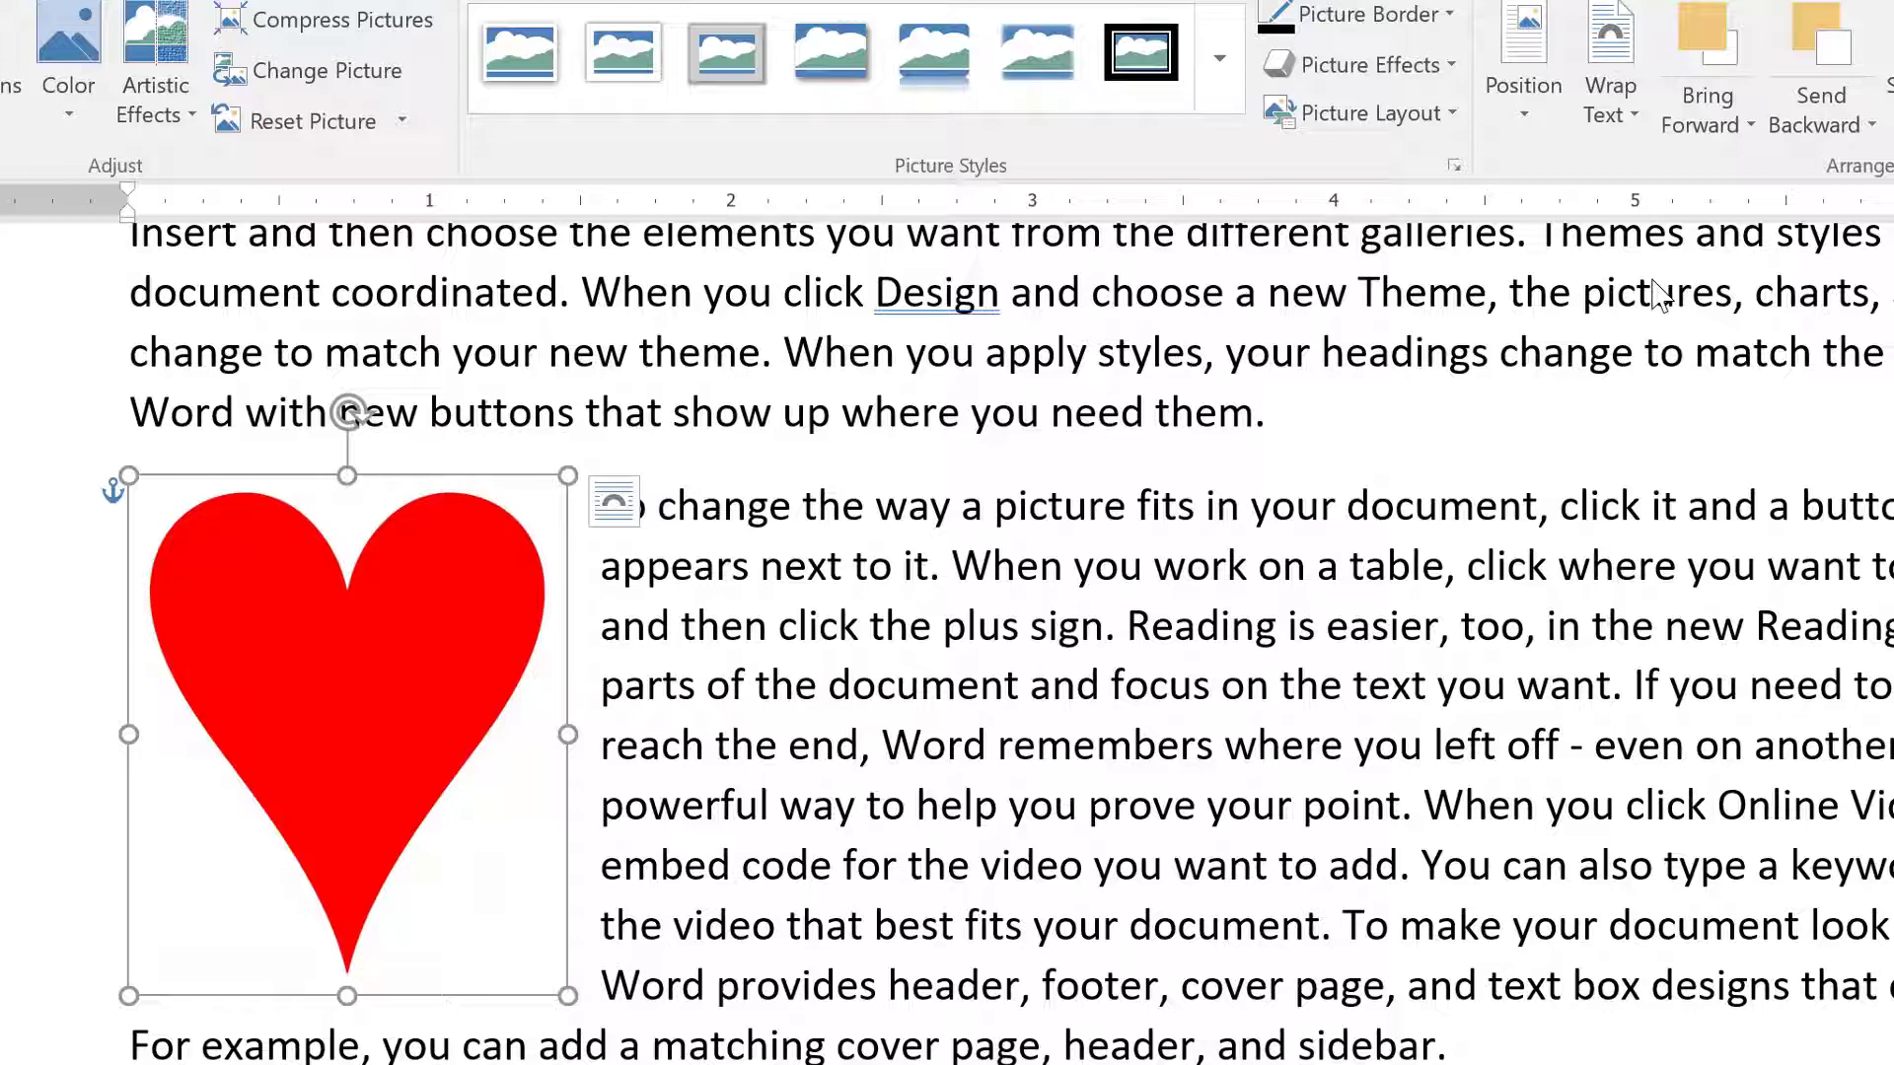
- Display the wrap points around the heart picture for editing
left_click(1622, 133)
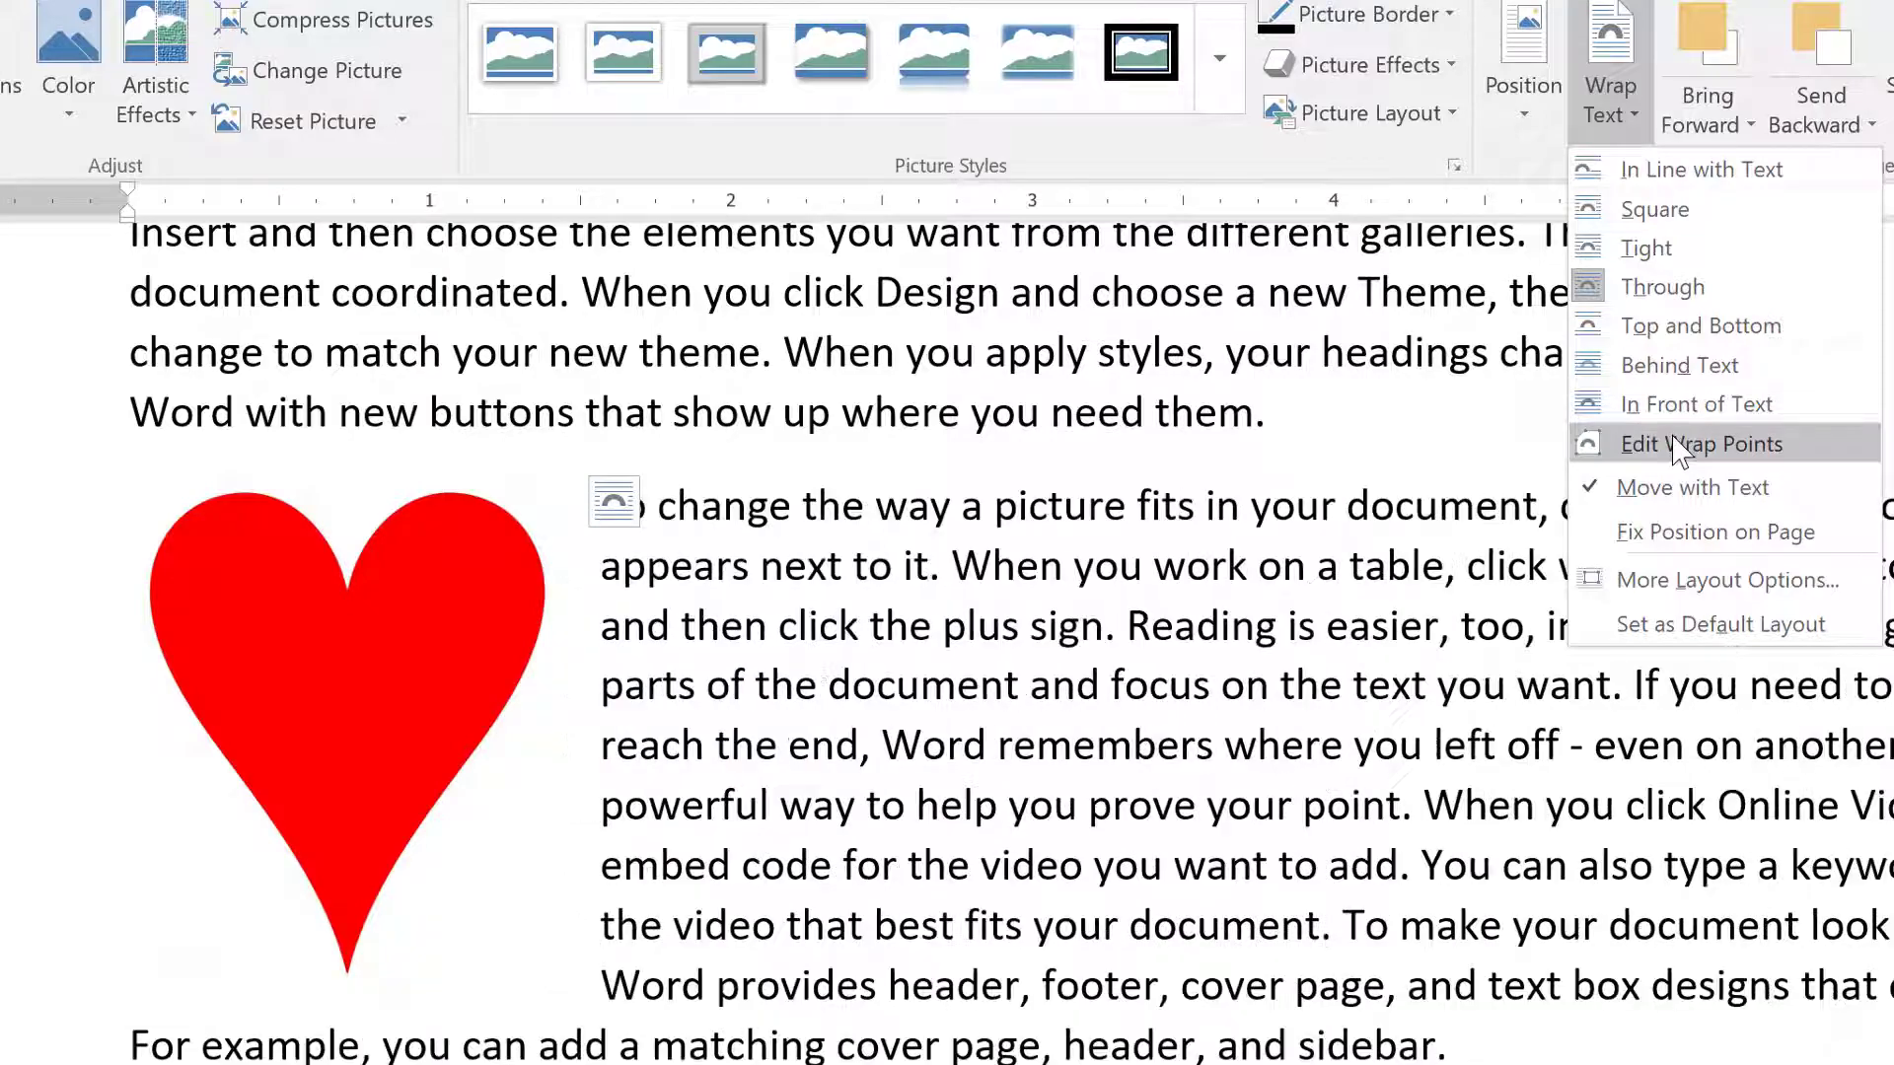
left_click(1680, 446)
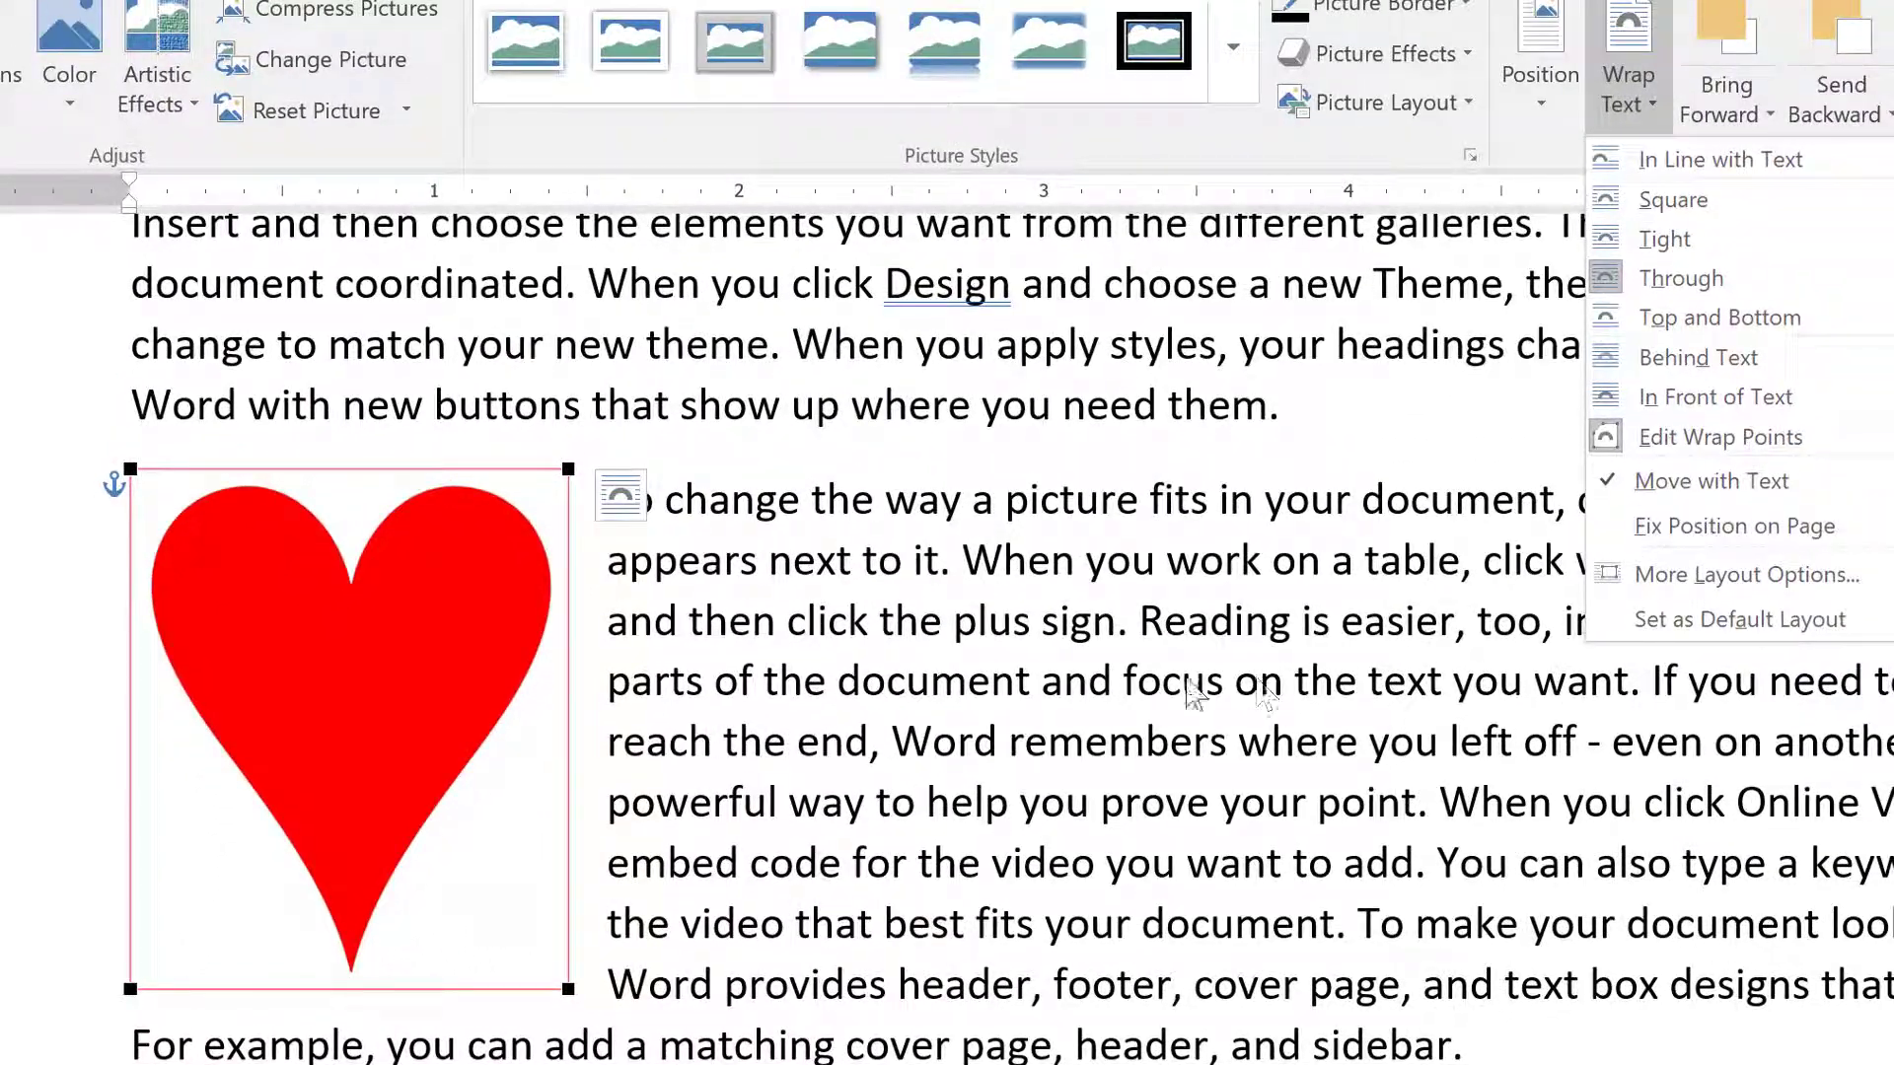
left_click(1190, 690)
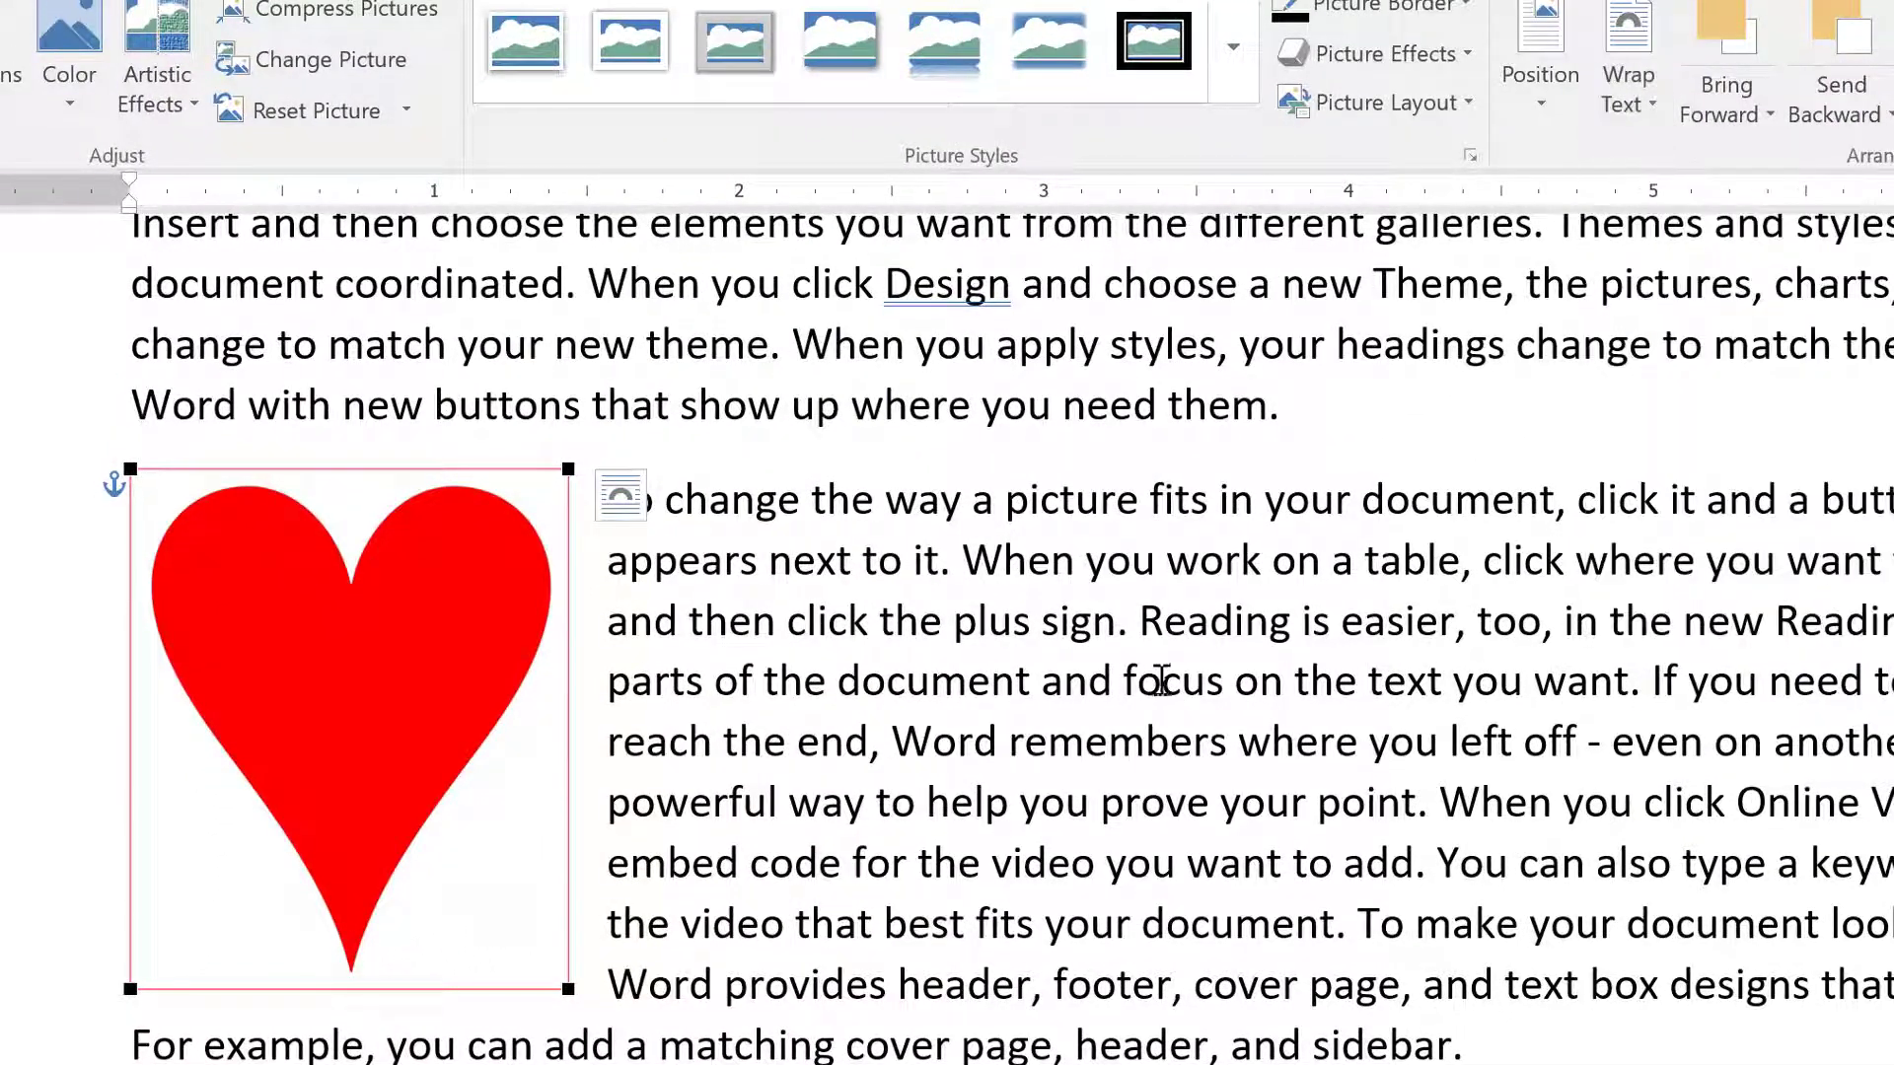
- Remove the heart picture's background, extending the selection area to the full picture so the entire heart is kept
left_click(446, 675)
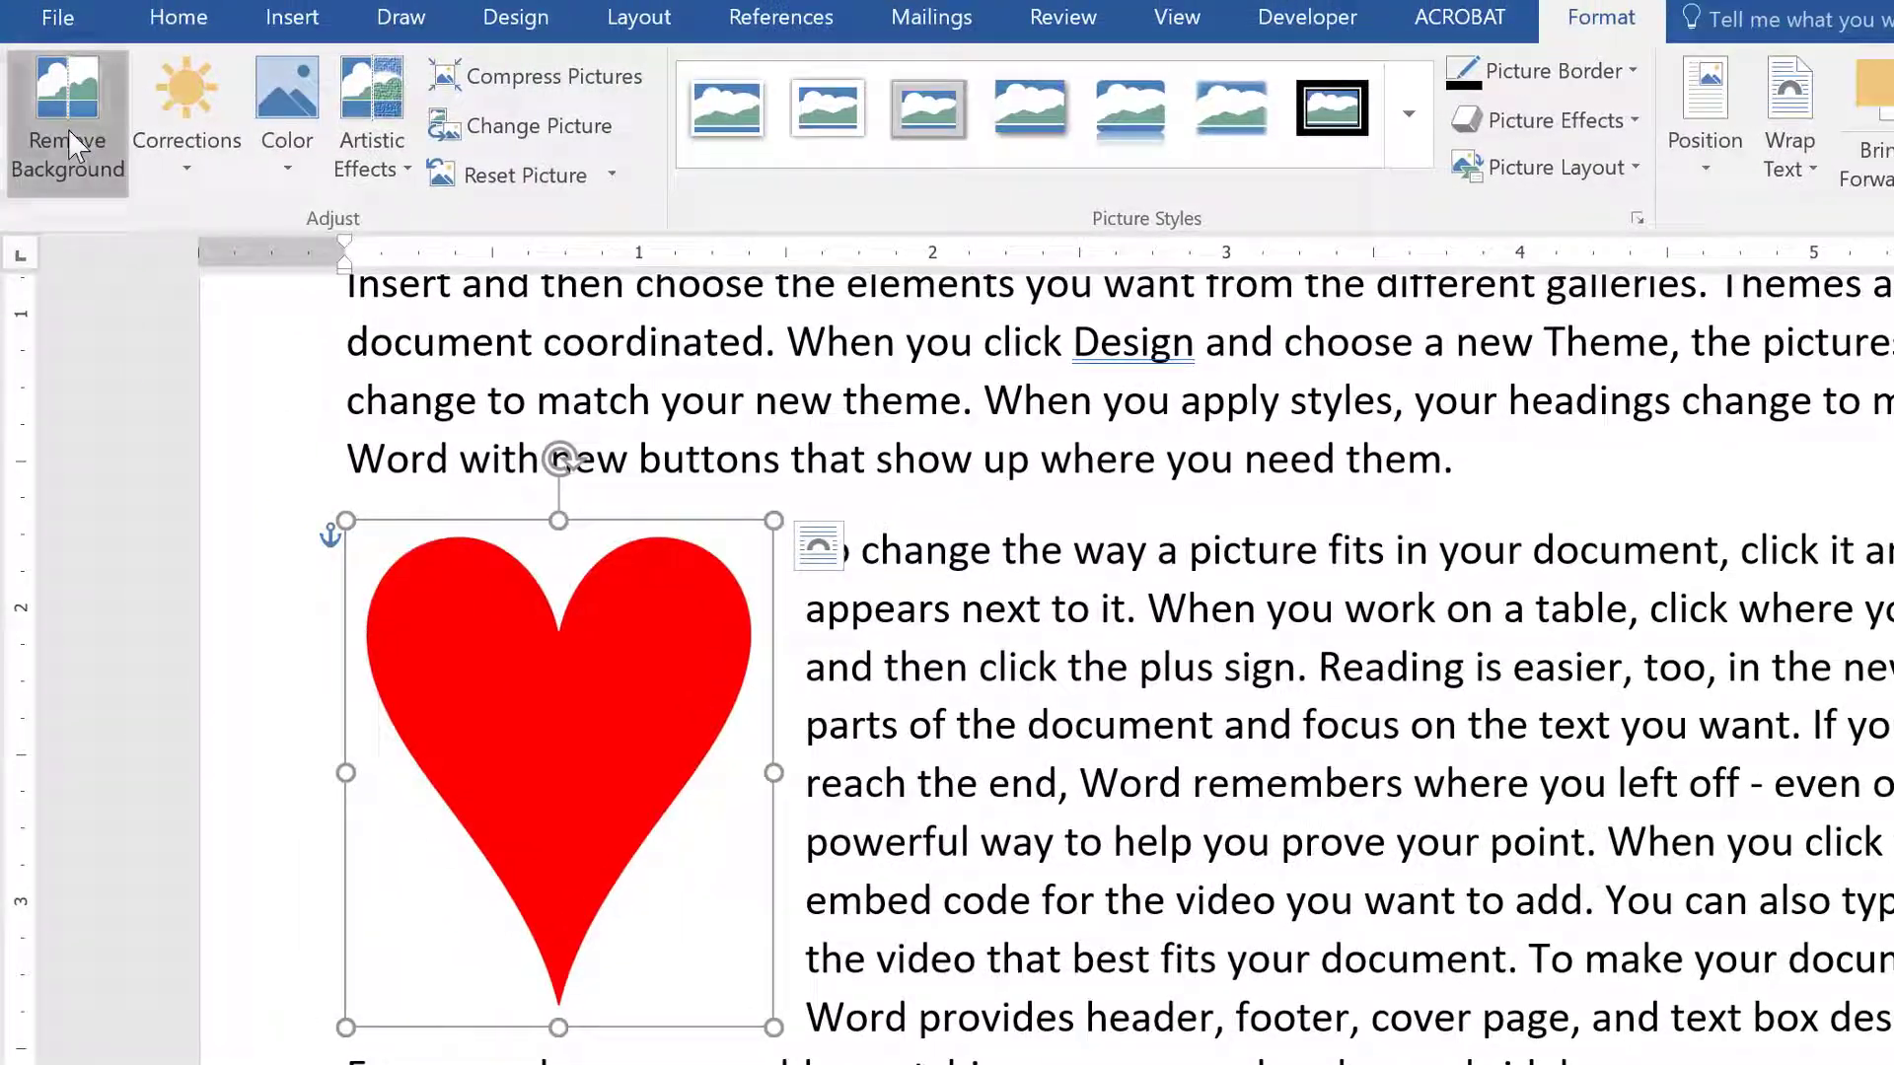
left_click(71, 145)
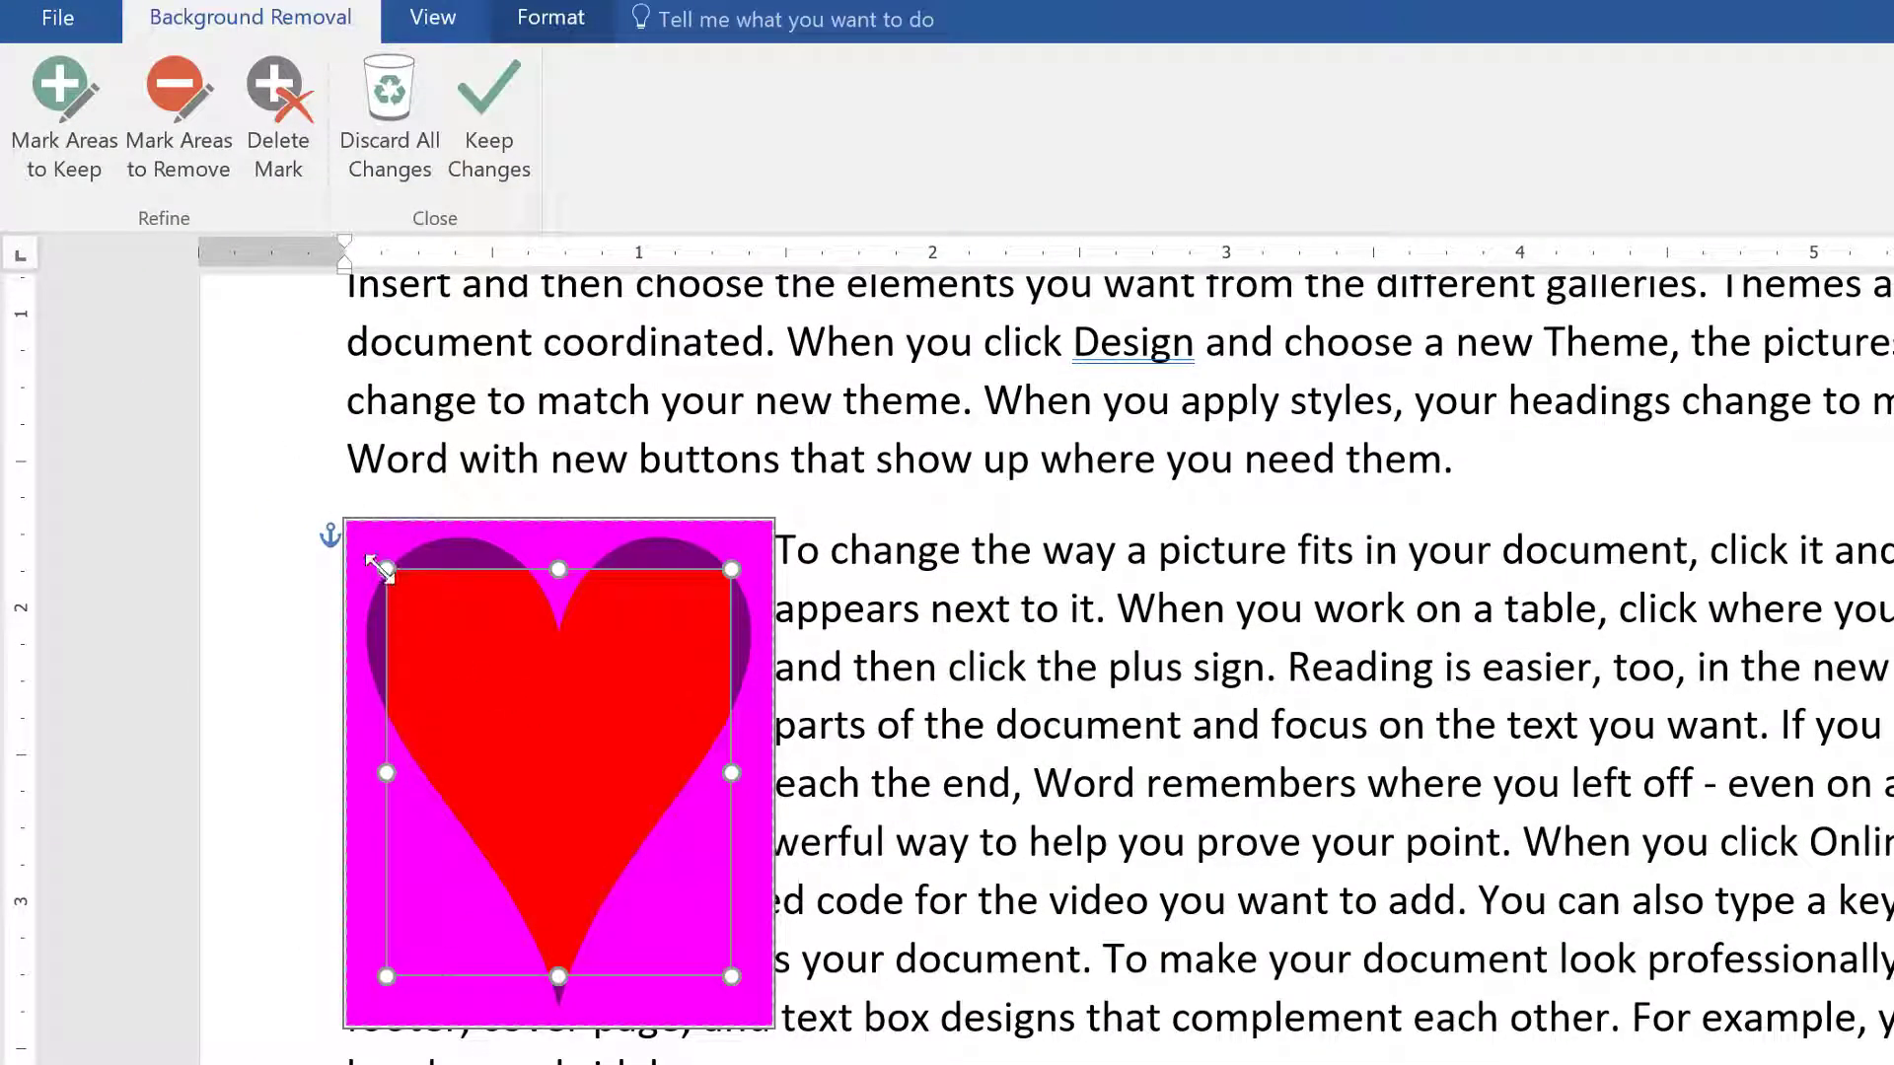
left_click_drag(375, 565, 346, 520)
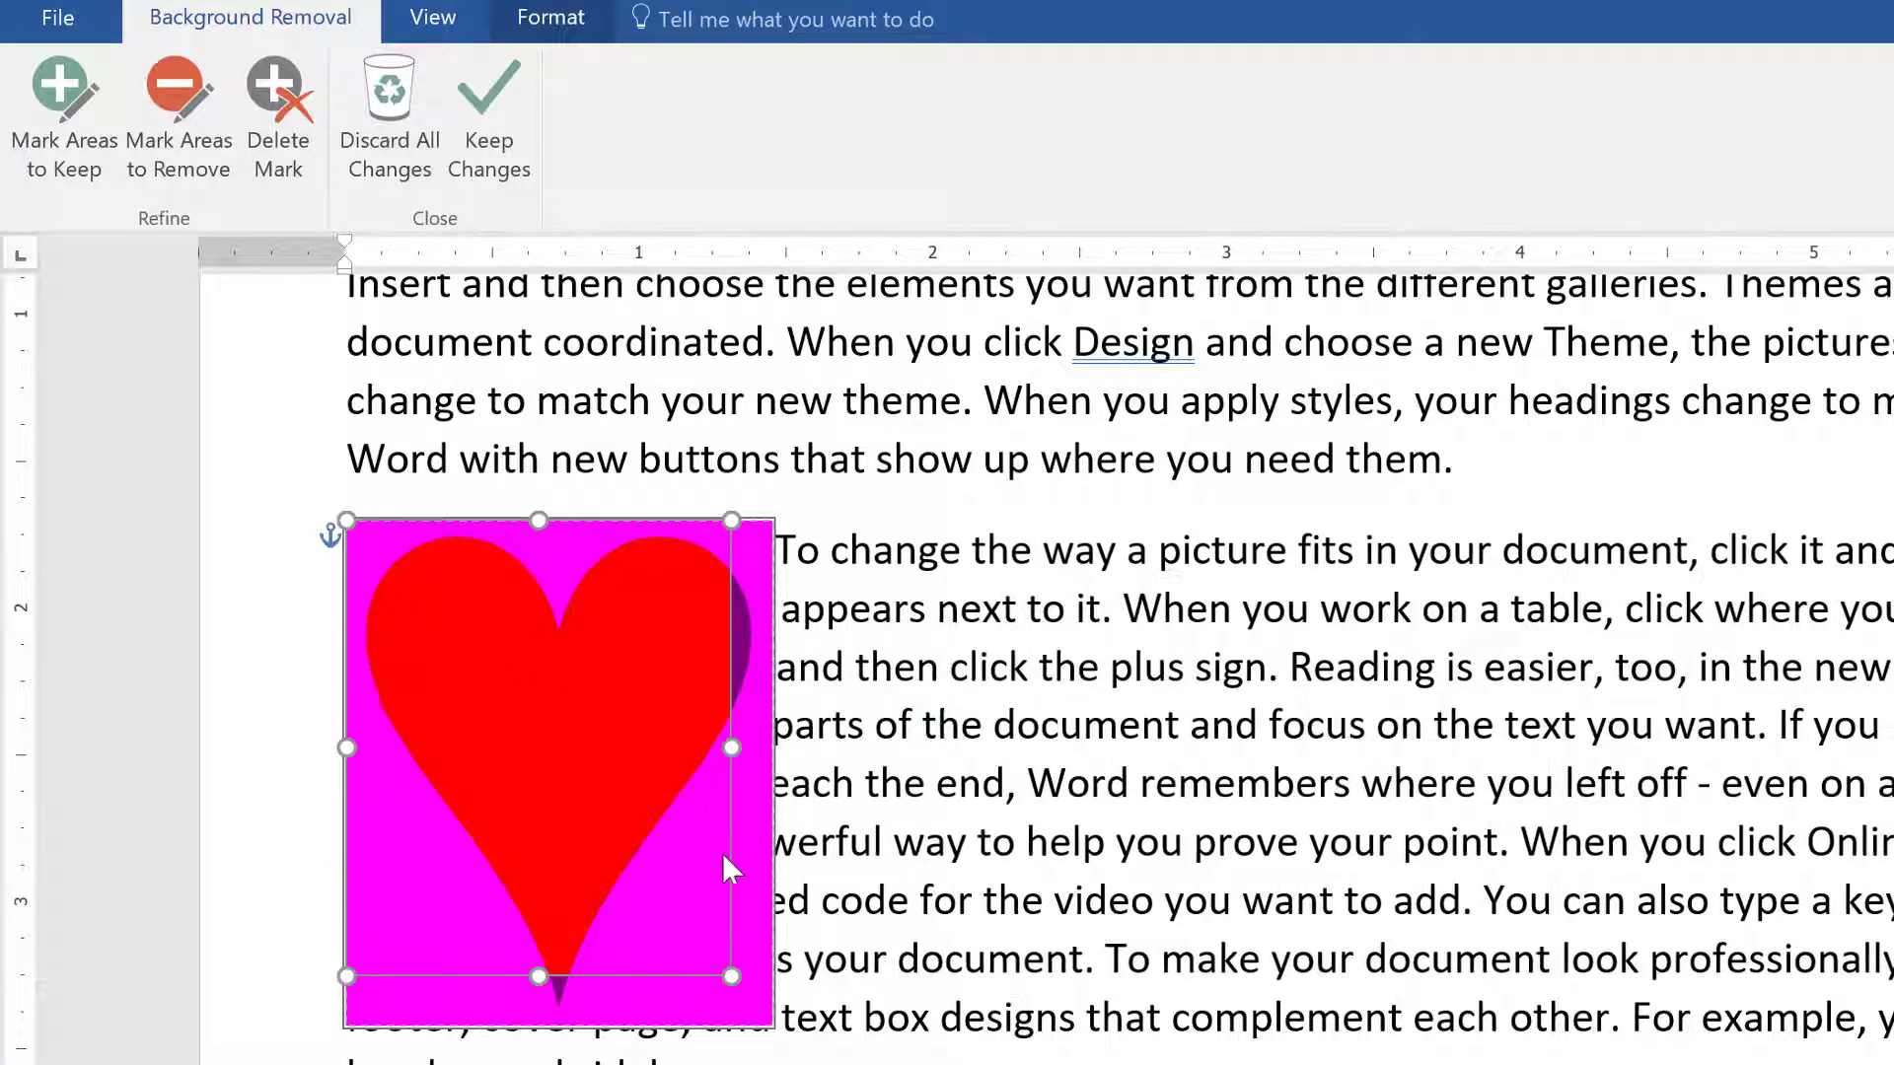
left_click_drag(735, 979, 771, 1021)
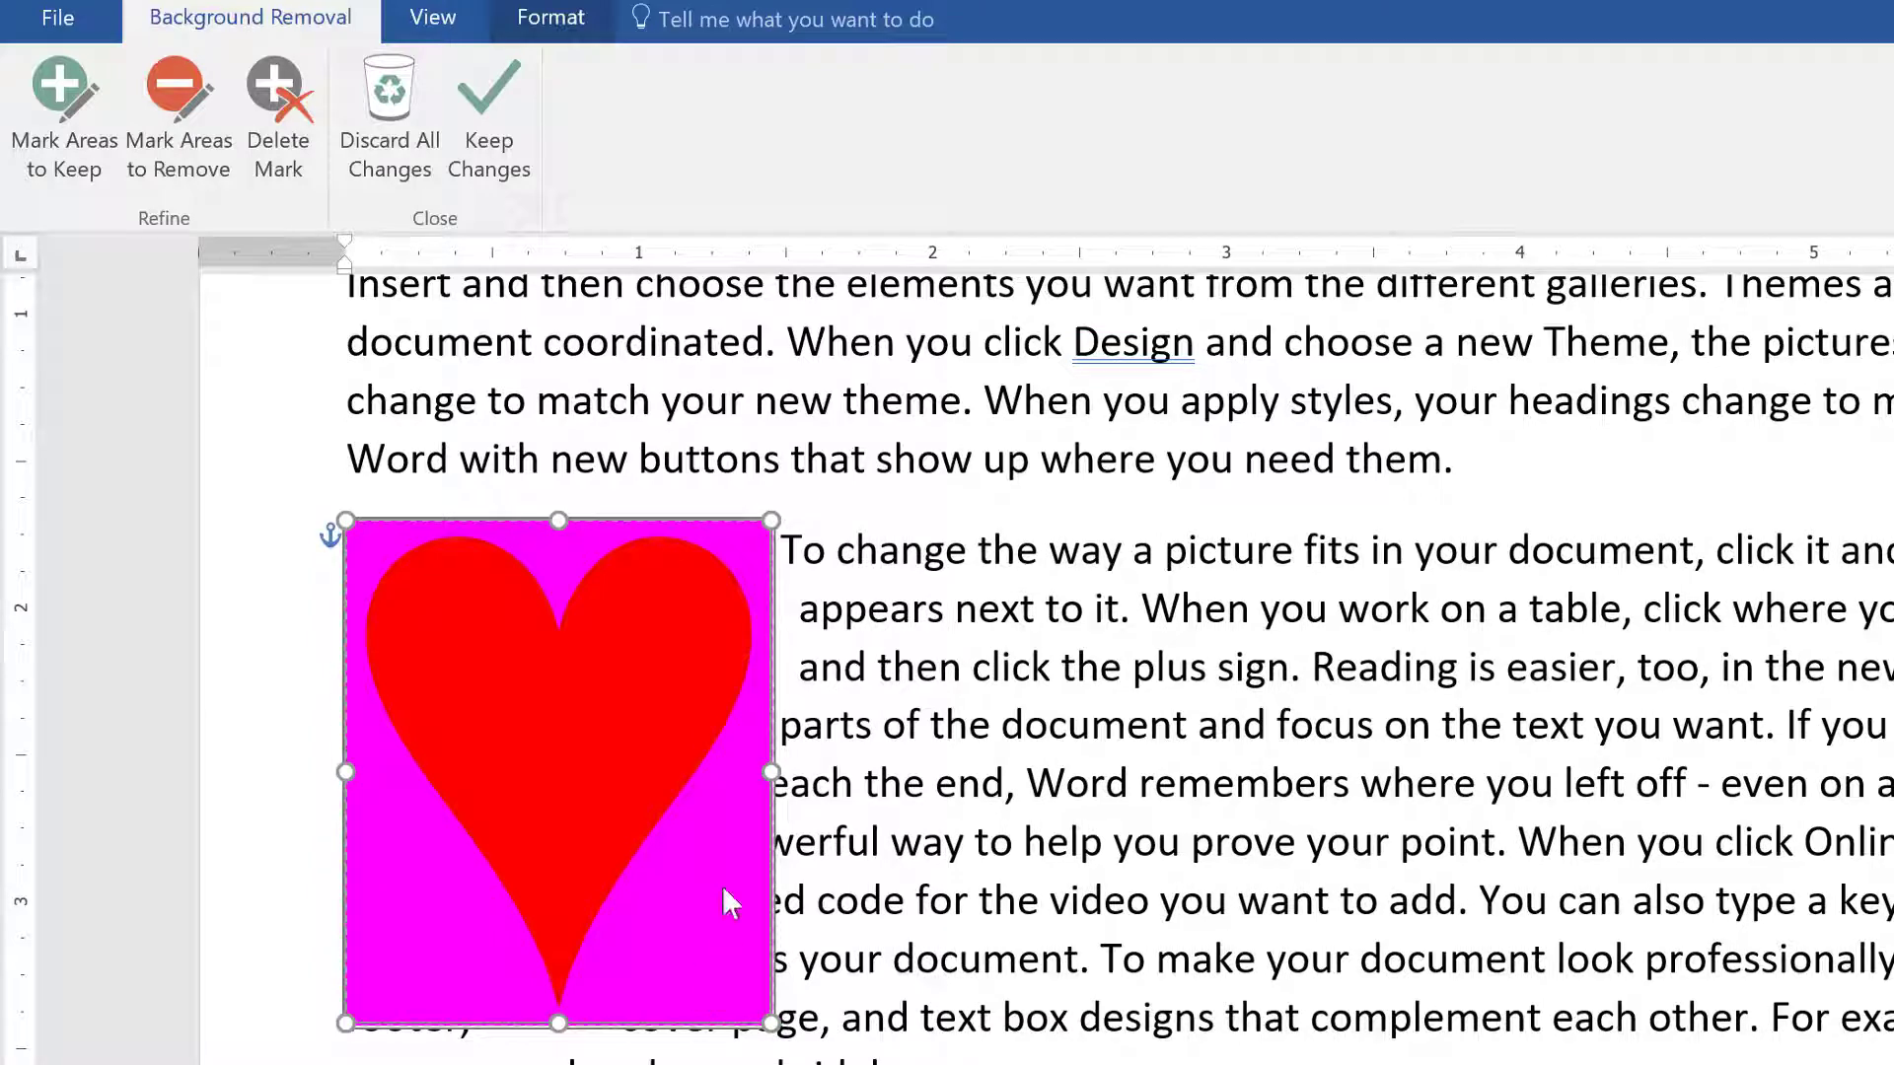
left_click(496, 143)
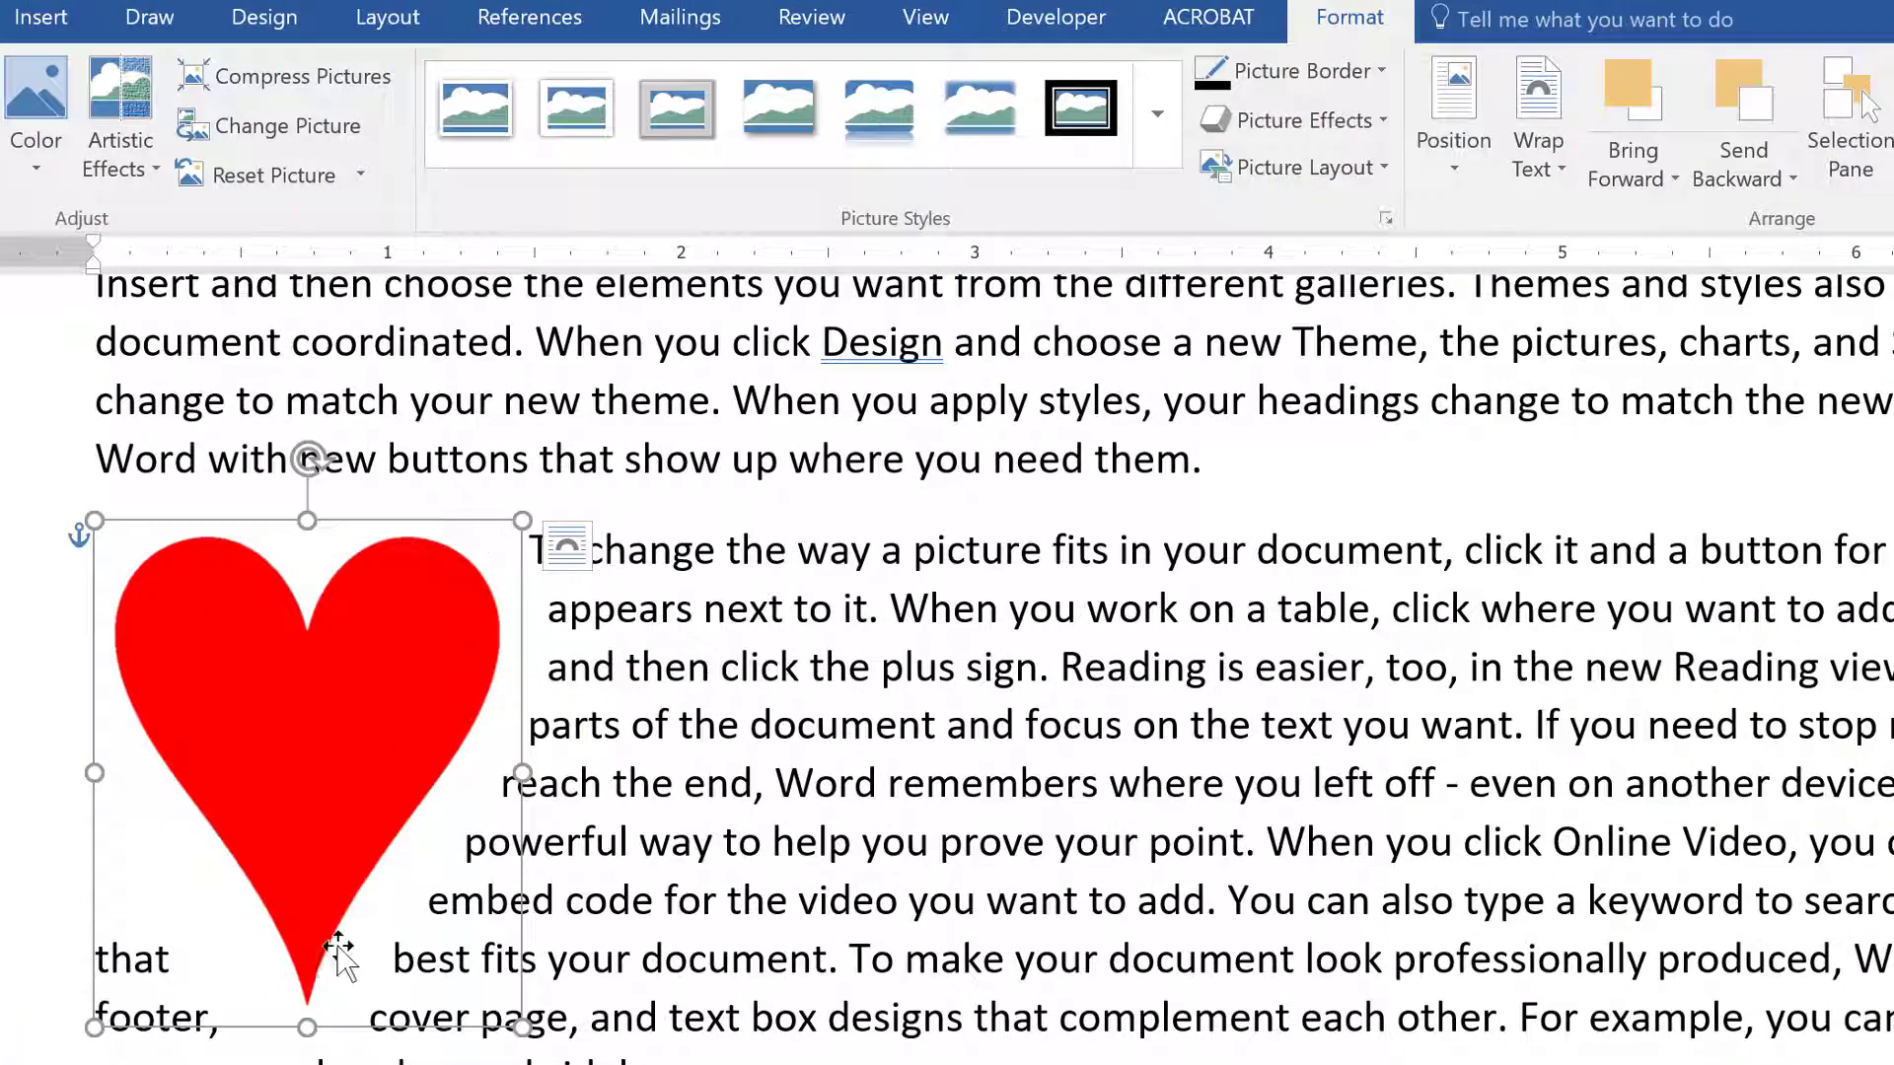
- Switch the background-free heart picture's text wrapping to Square
left_click(1525, 178)
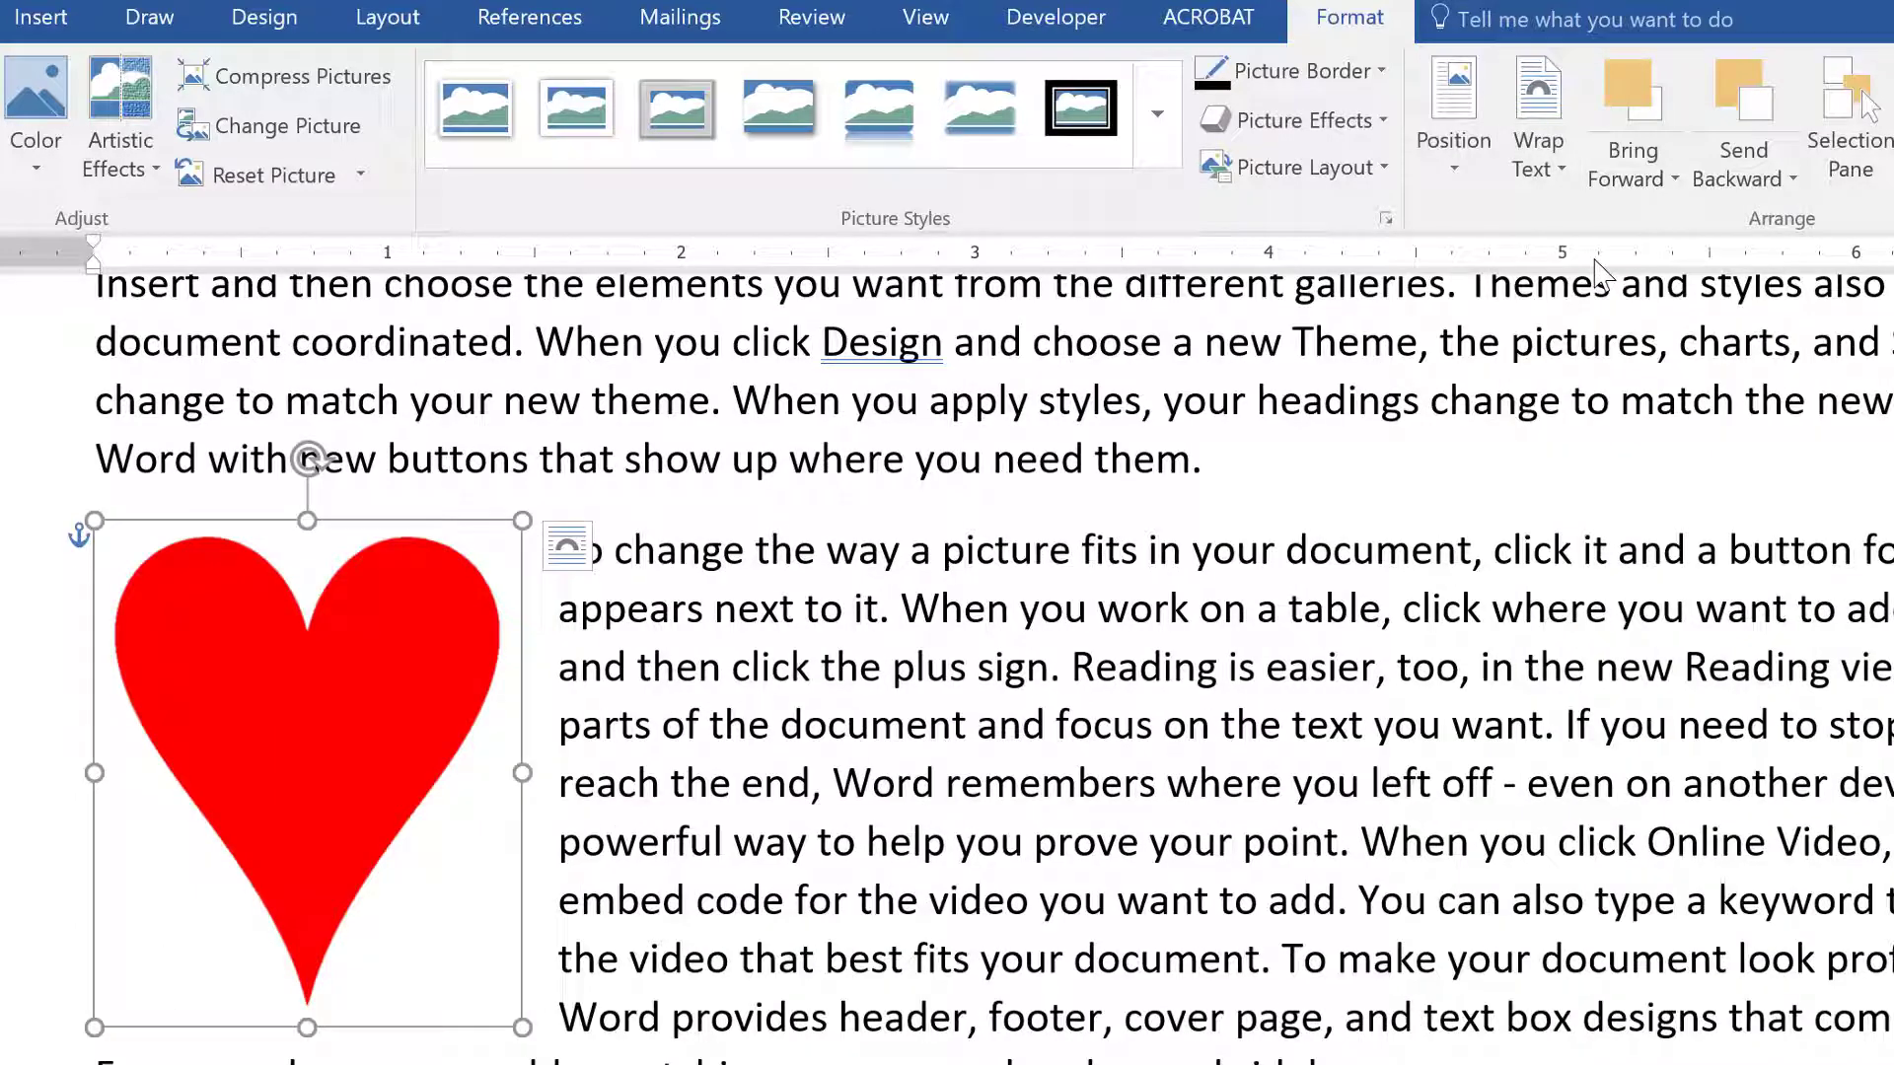
left_click(1569, 181)
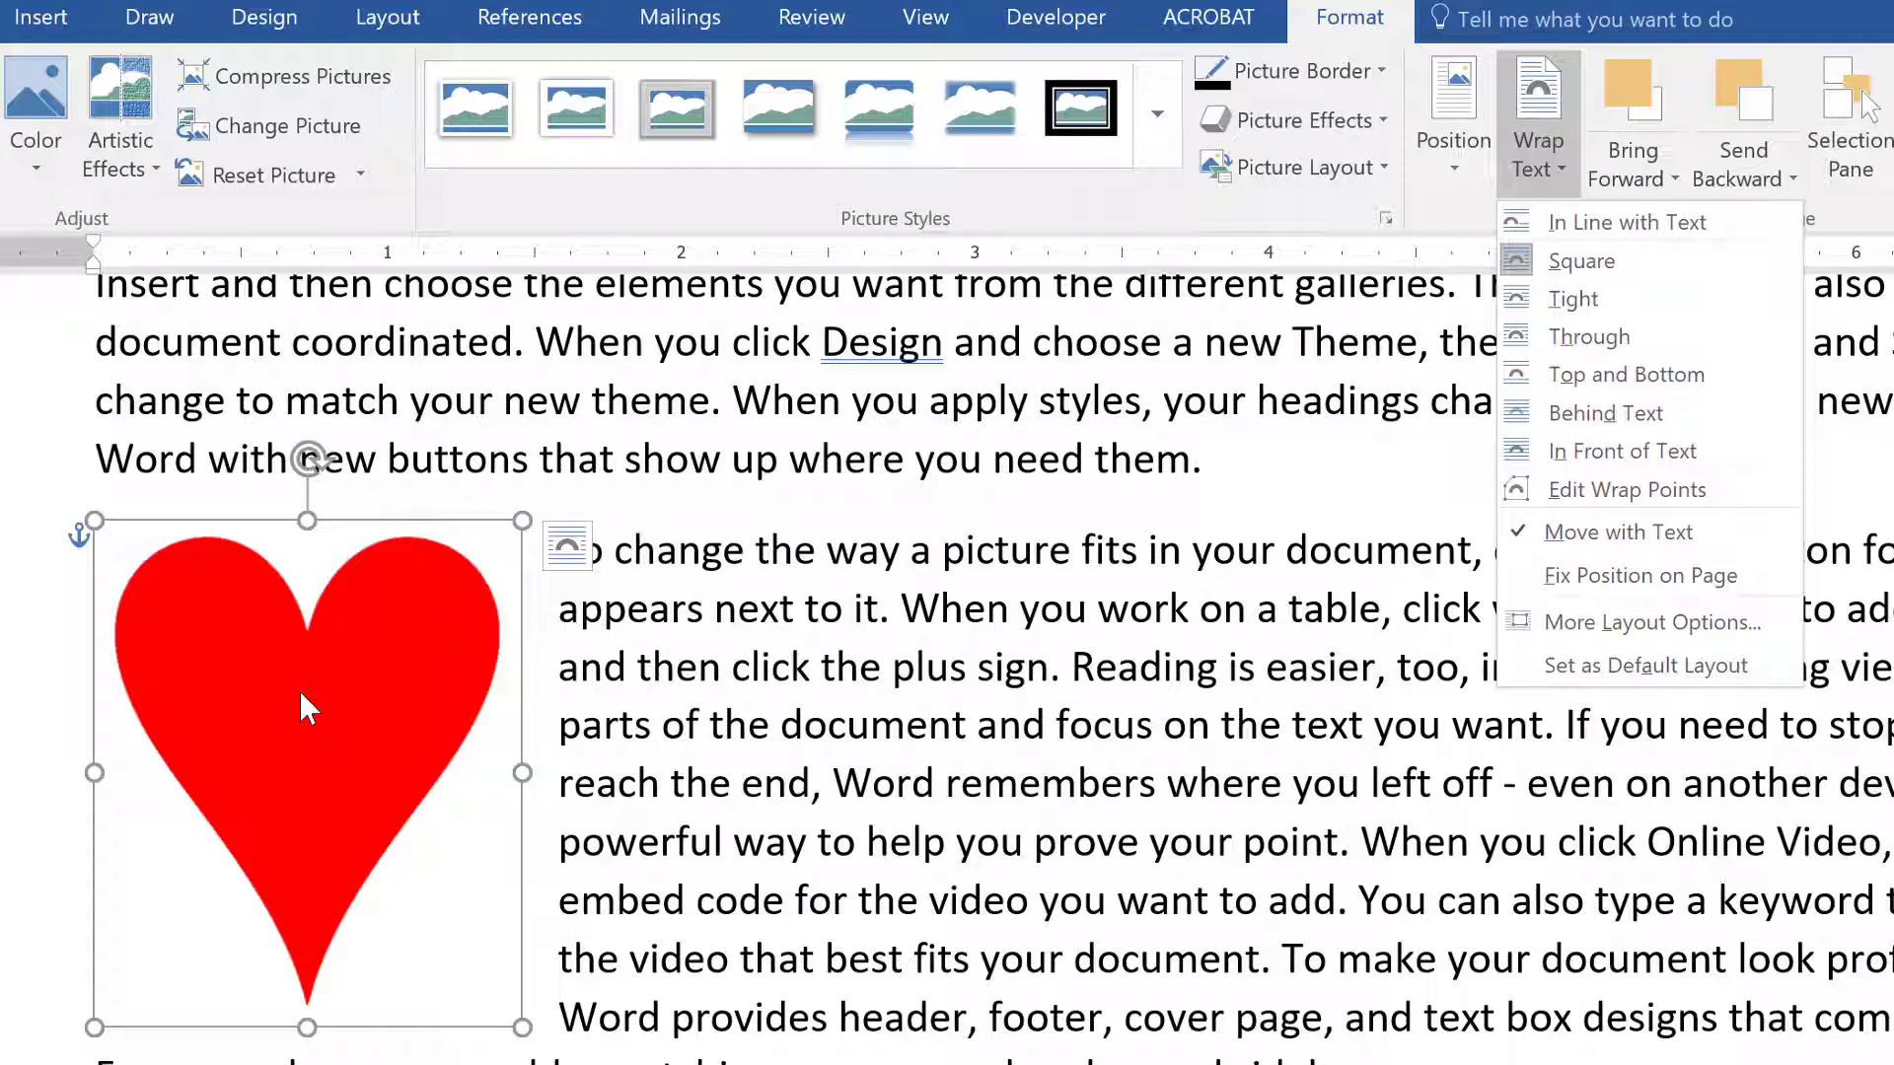
key("Escape")
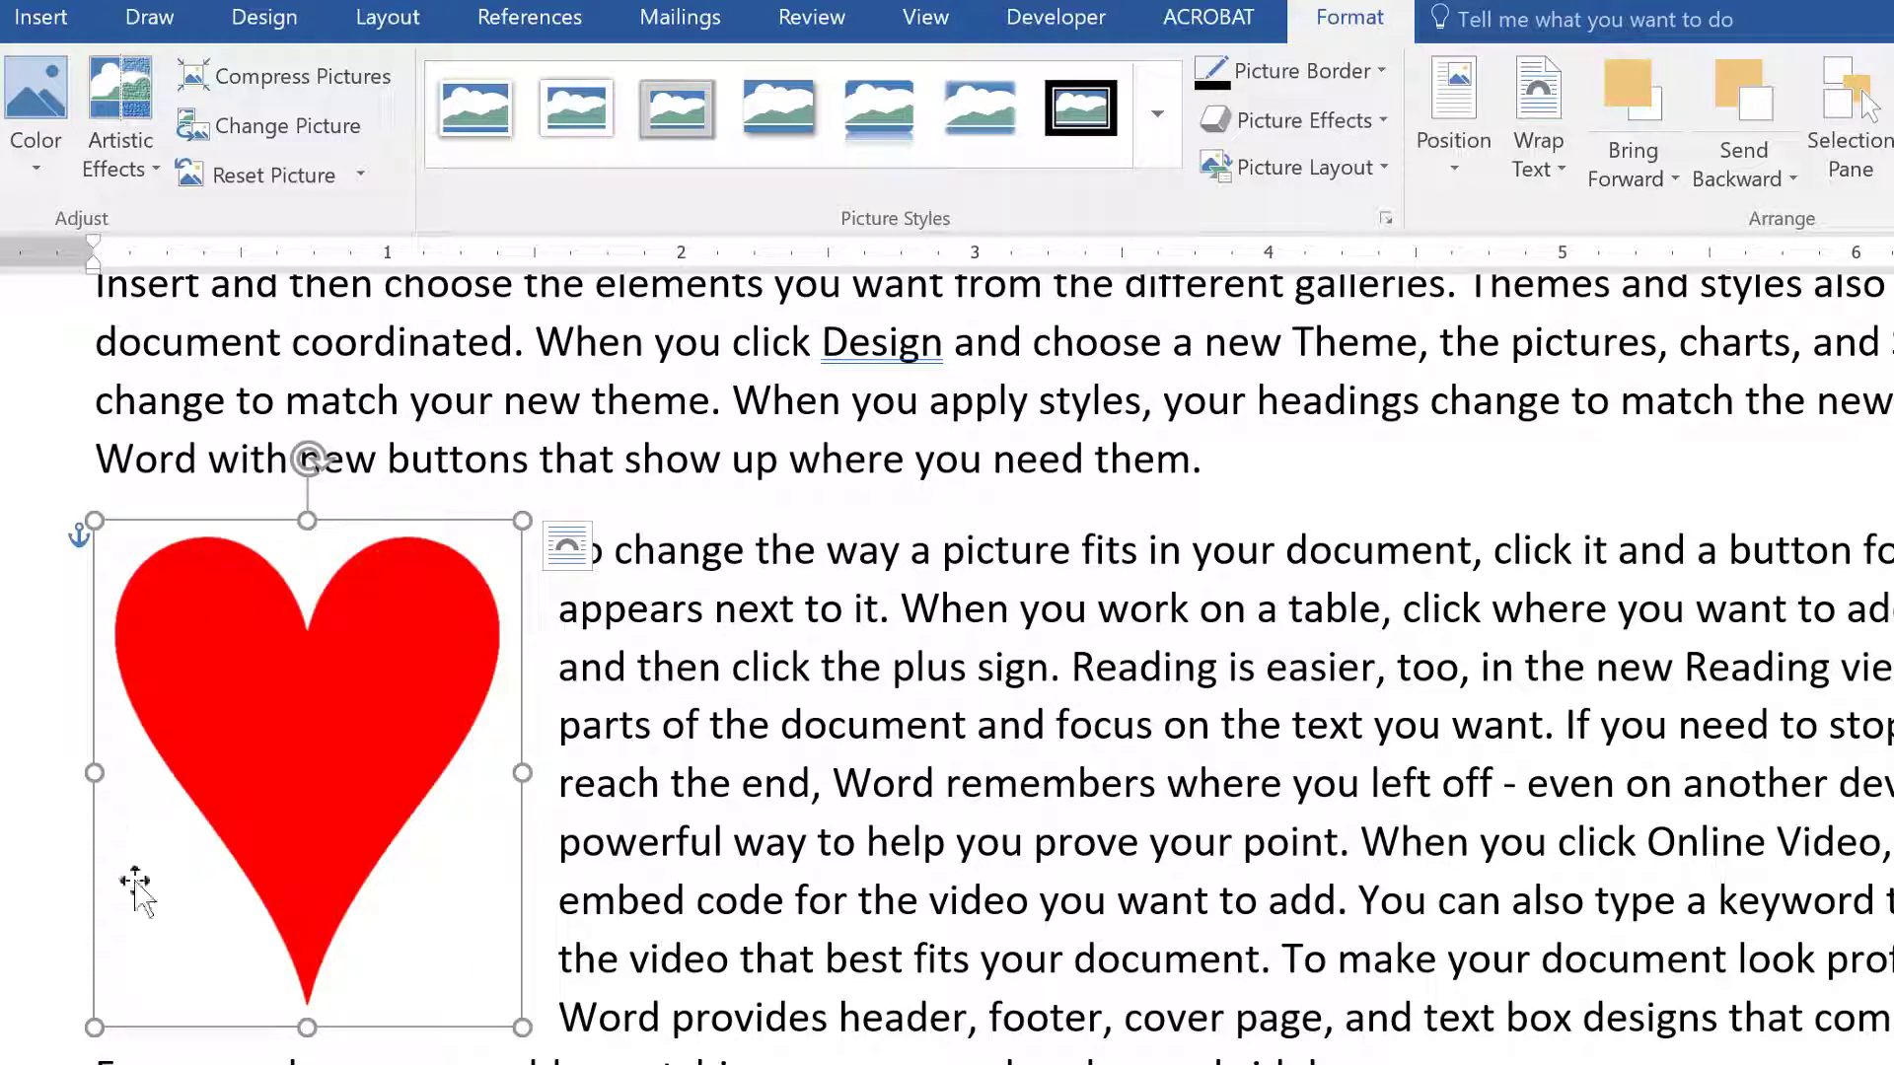
- Set the heart picture's text wrapping to Tight so the paragraph follows the heart's outline
left_click(1568, 181)
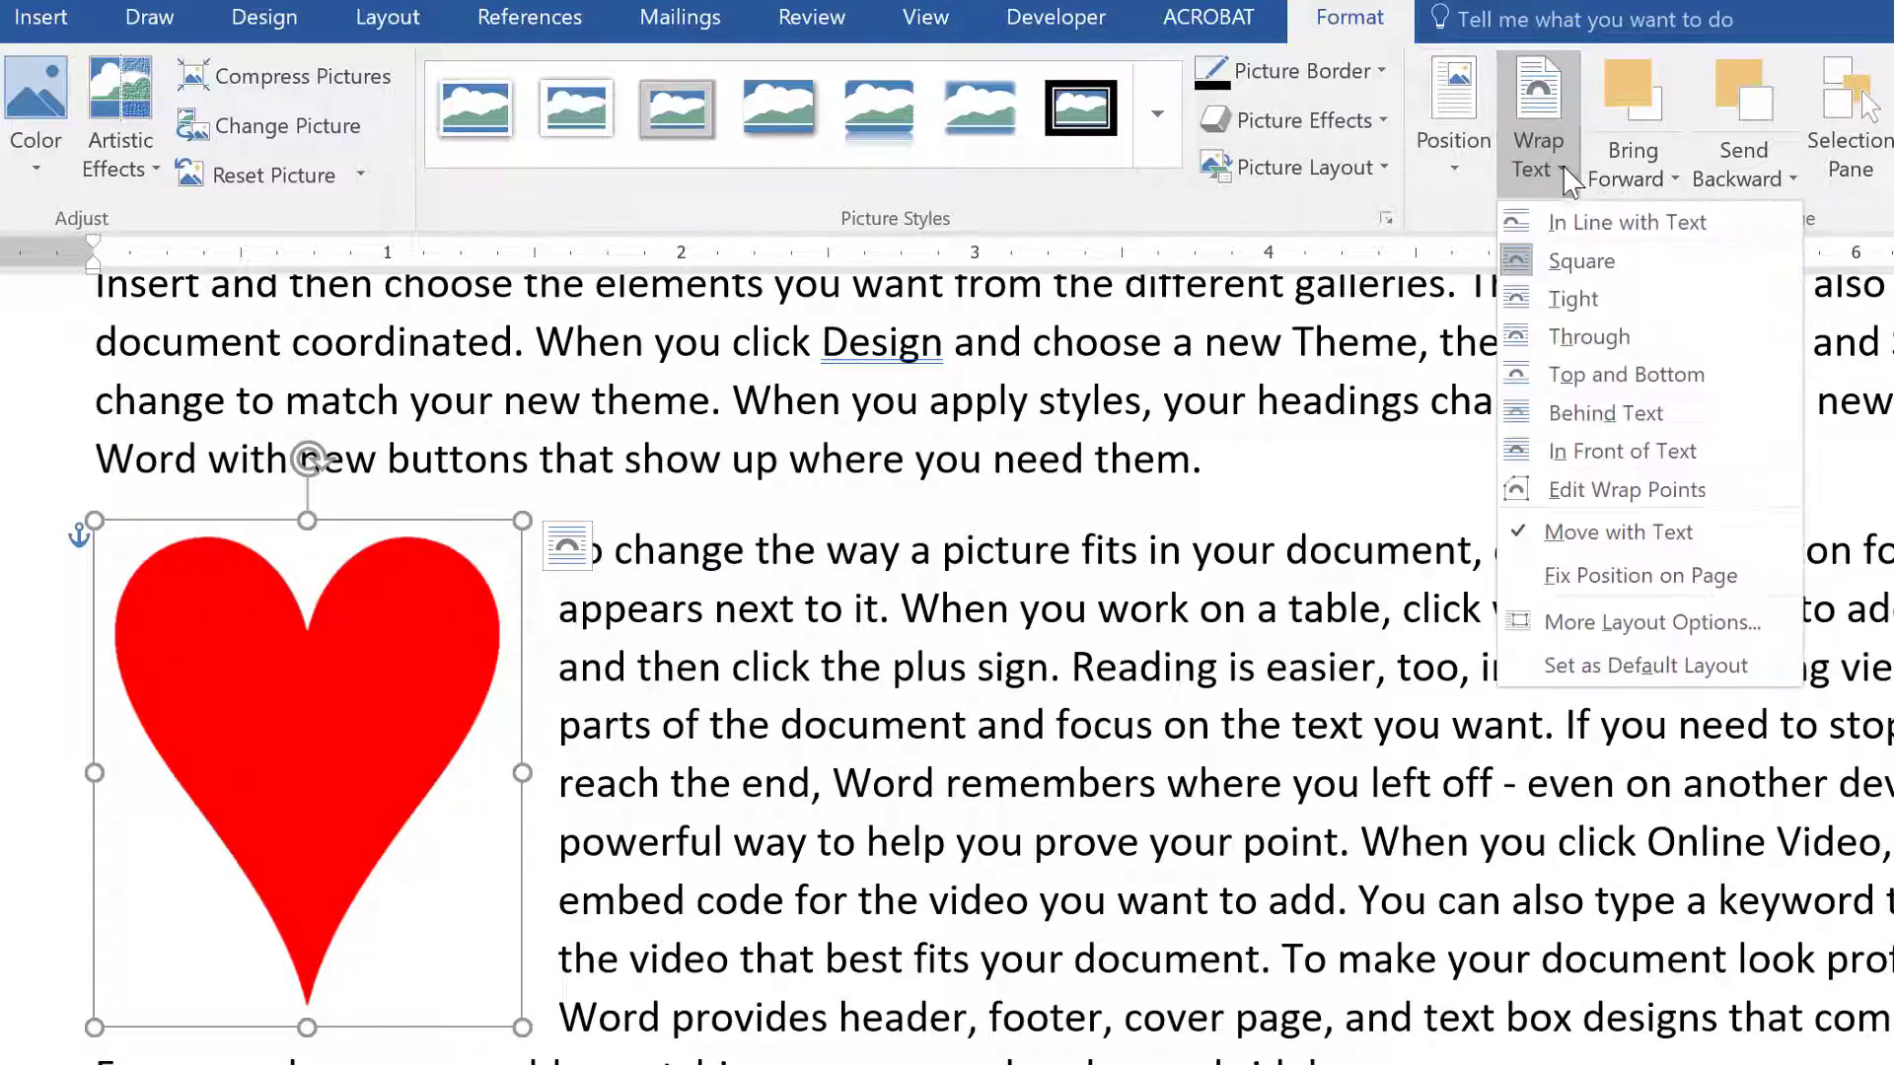
left_click(1603, 301)
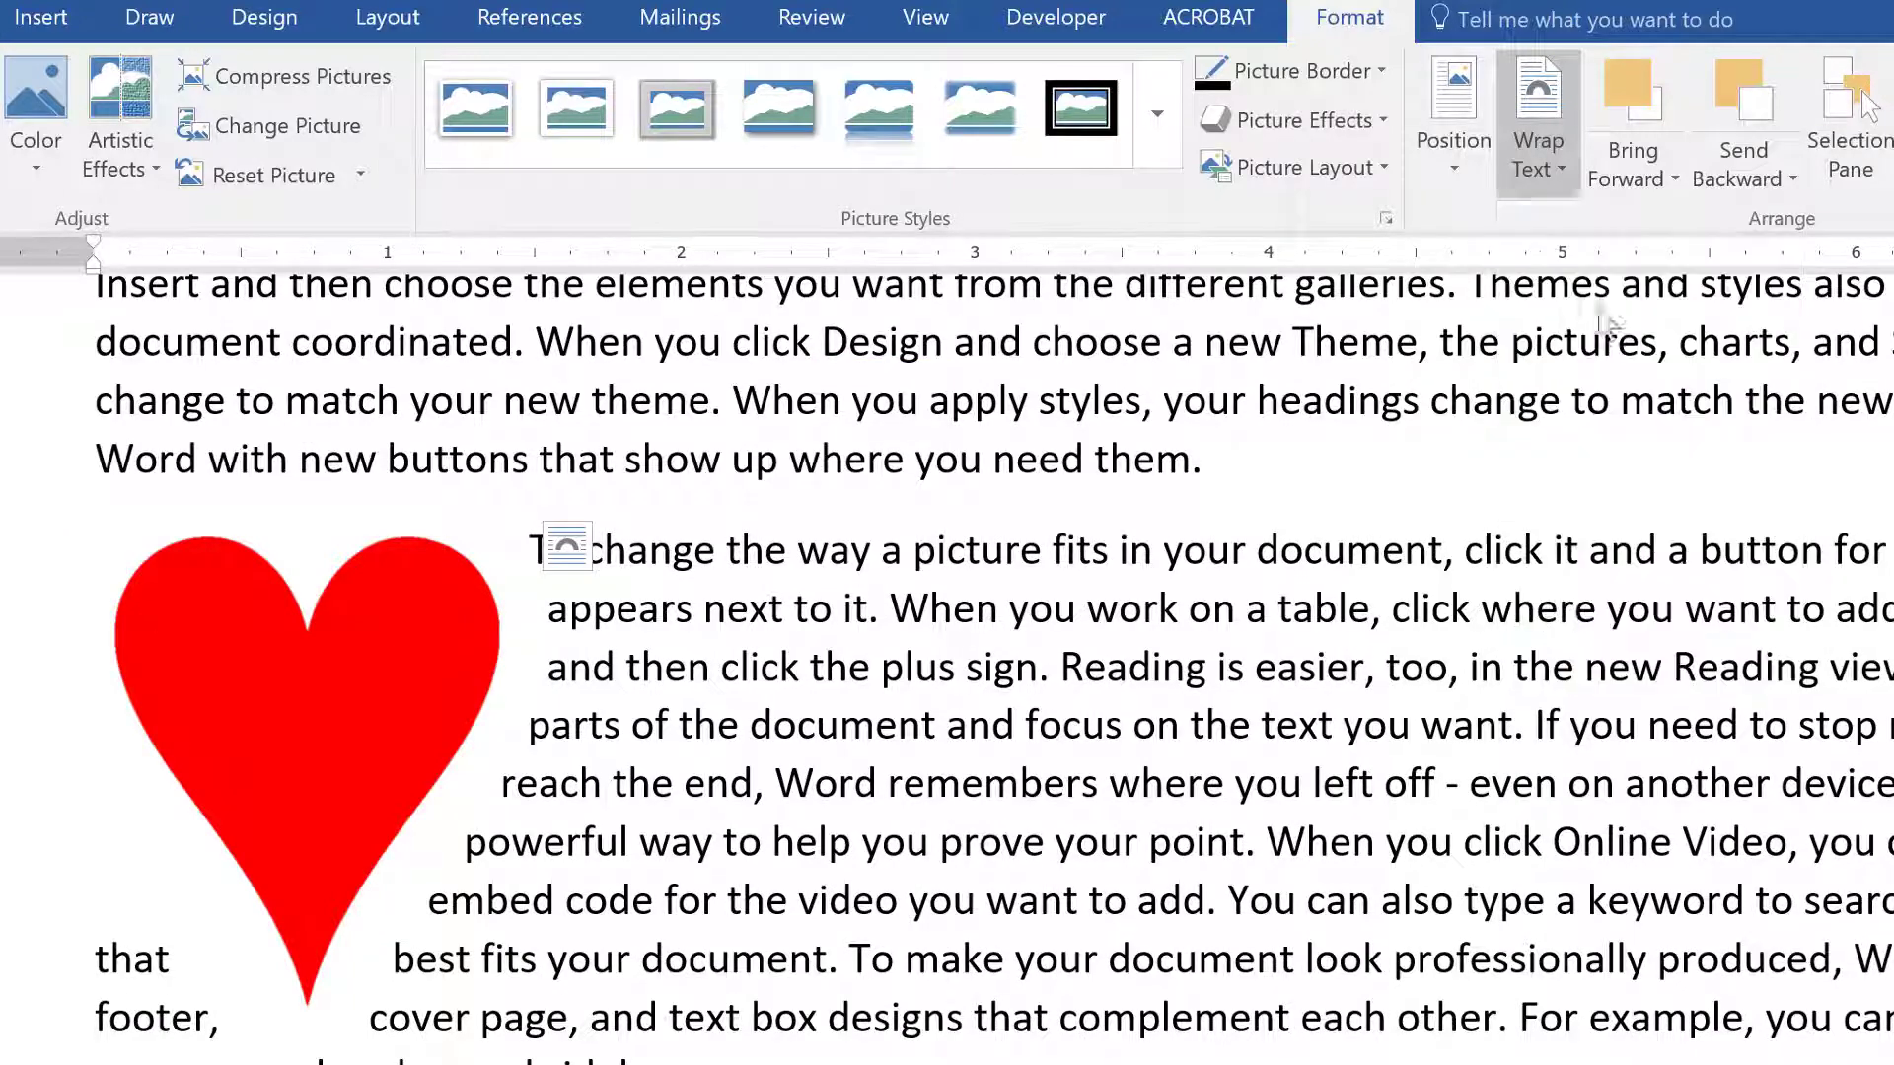
left_click(1534, 784)
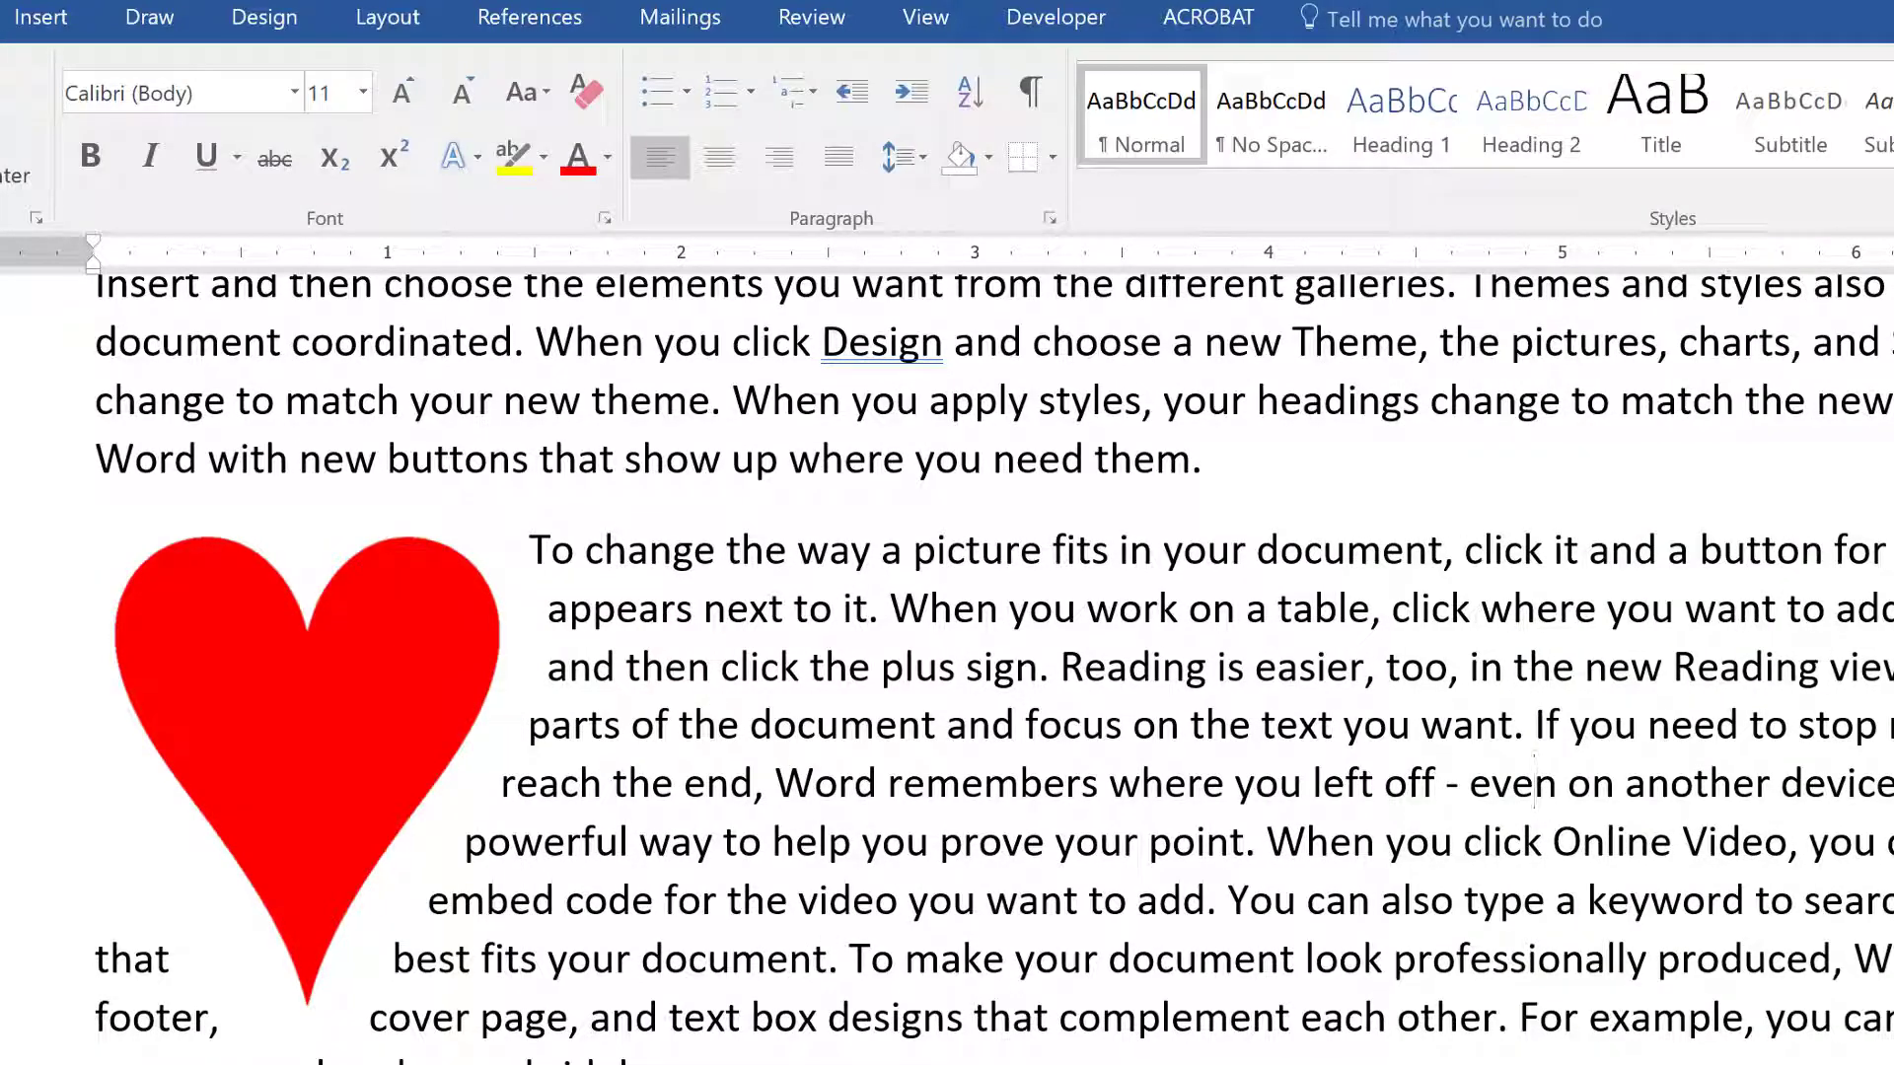
- Move the heart picture about 1.3 inches to the right so the second paragraph's text wraps on both sides
left_click(433, 747)
left_click_drag(433, 747, 667, 773)
left_click(1279, 783)
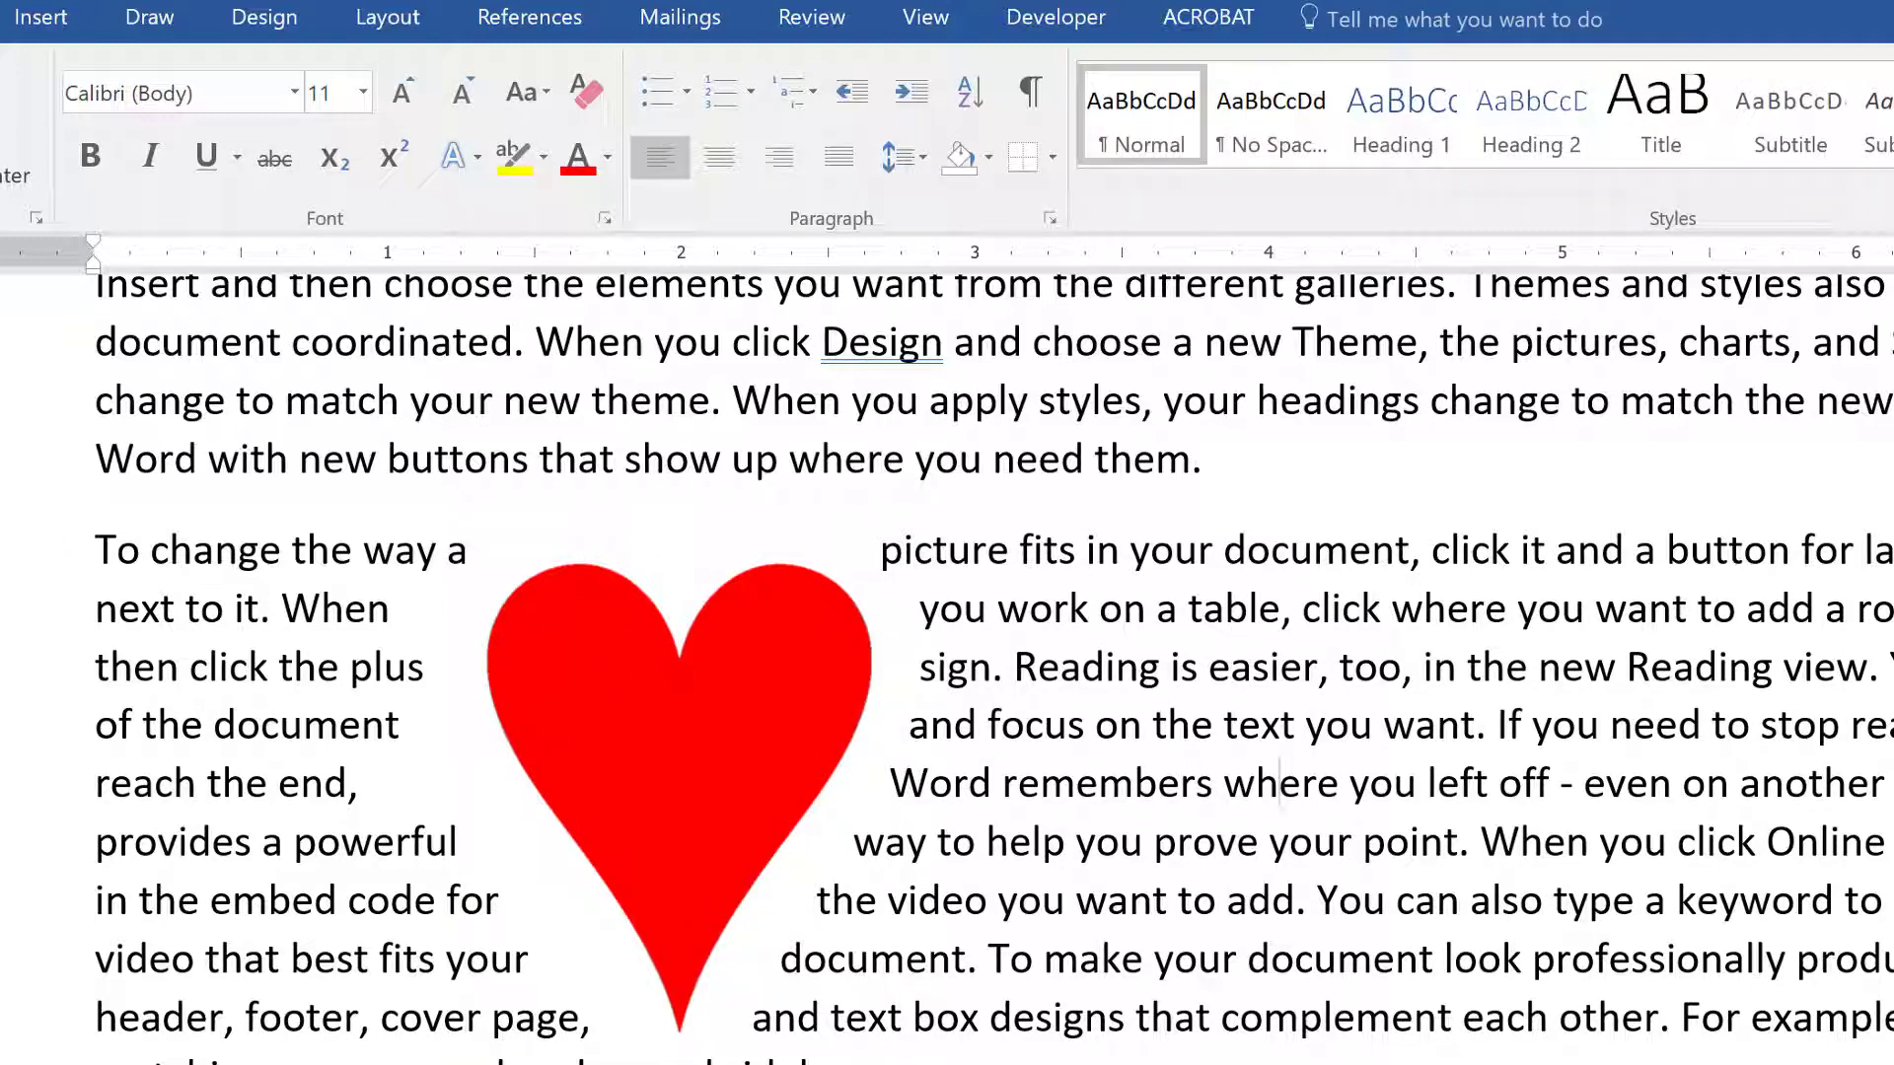
scroll(1746, 994, "down", 5)
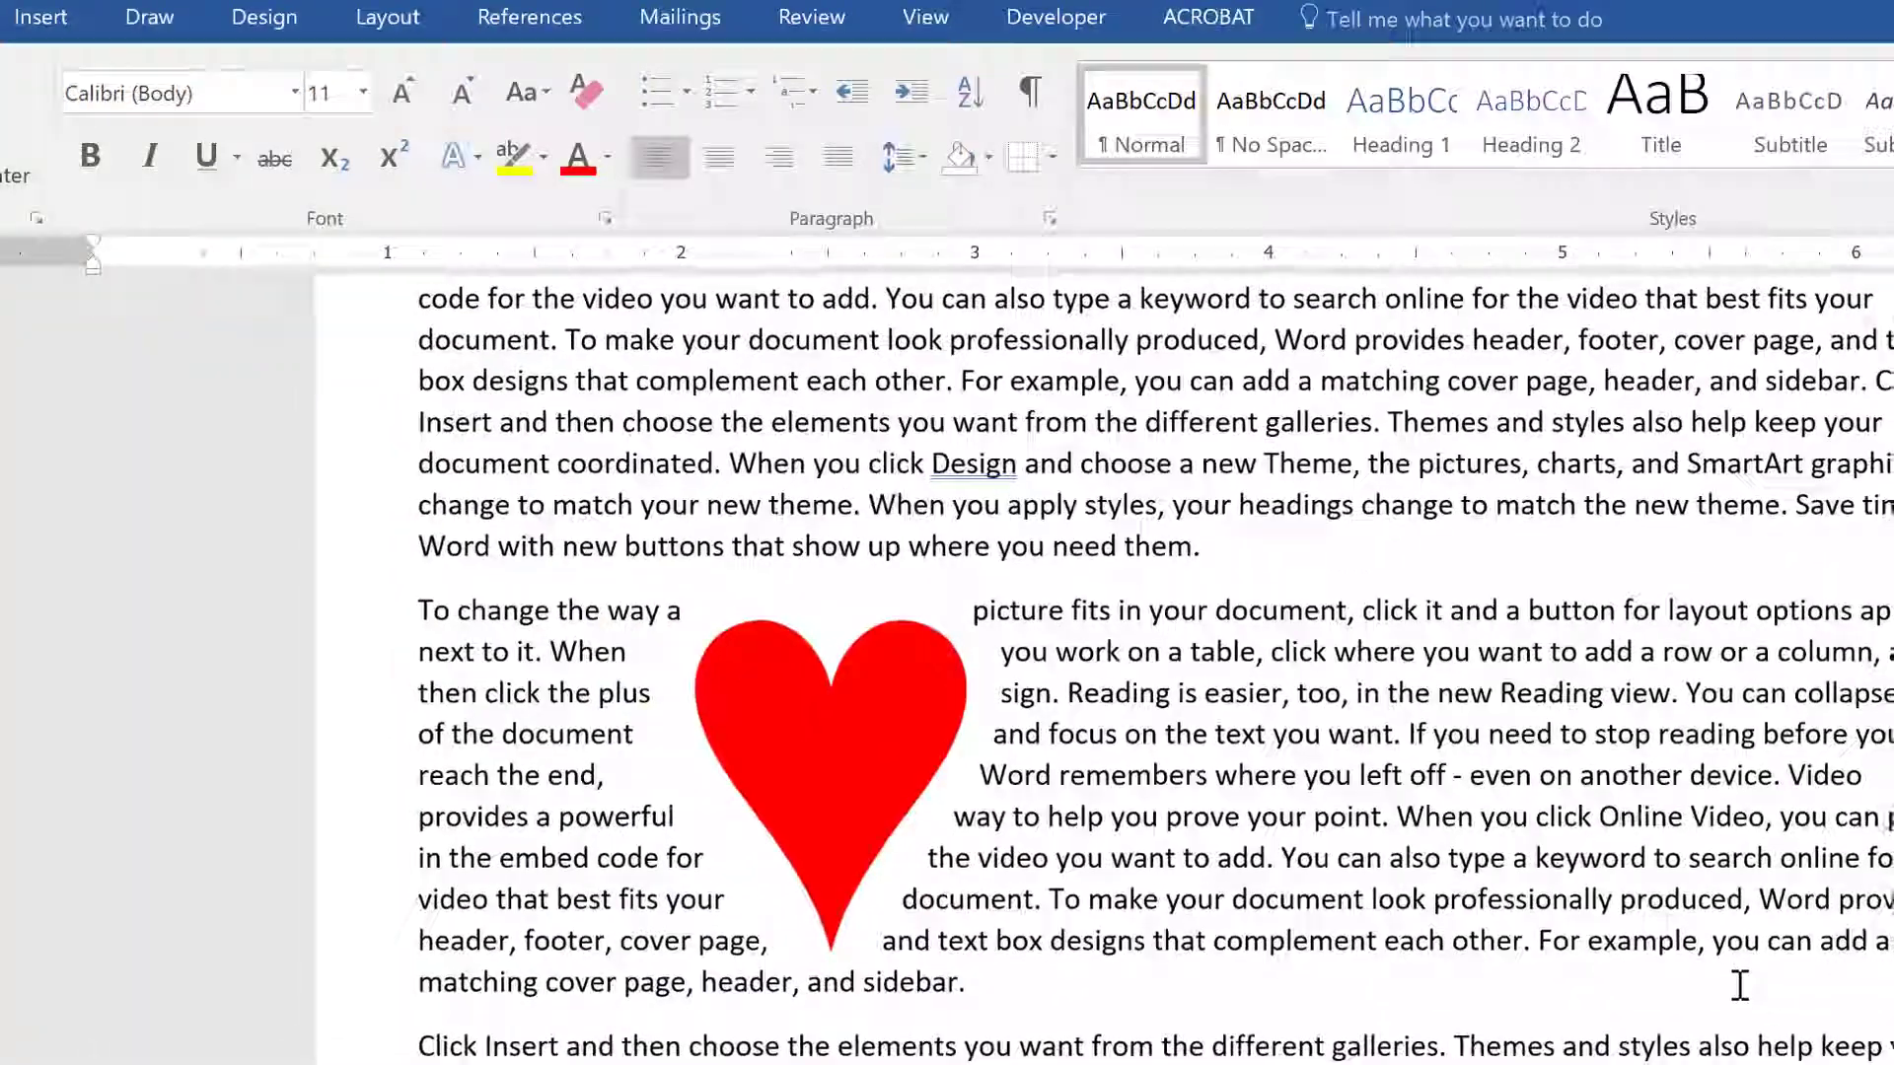